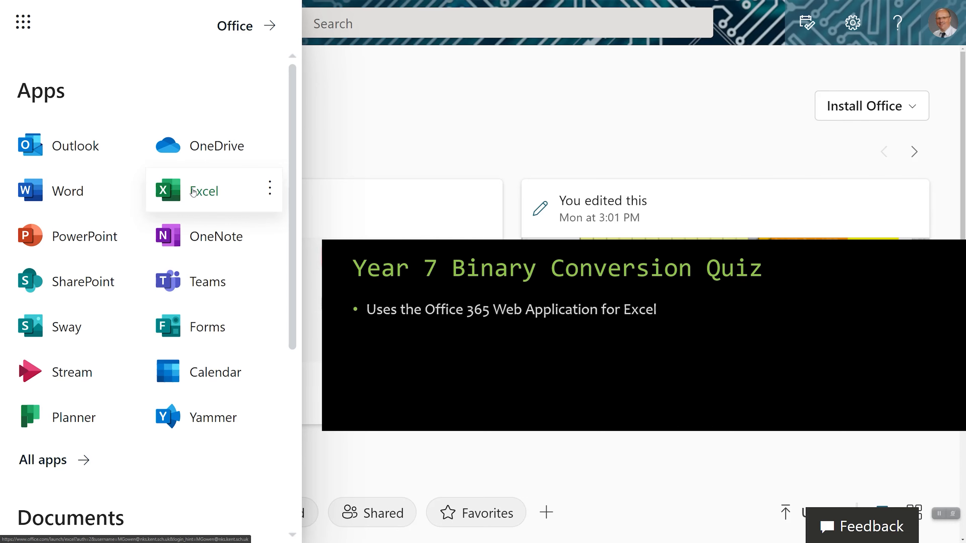
Create a new blank Excel workbook and rename the file as Binary Quiz.
left_click(193, 192)
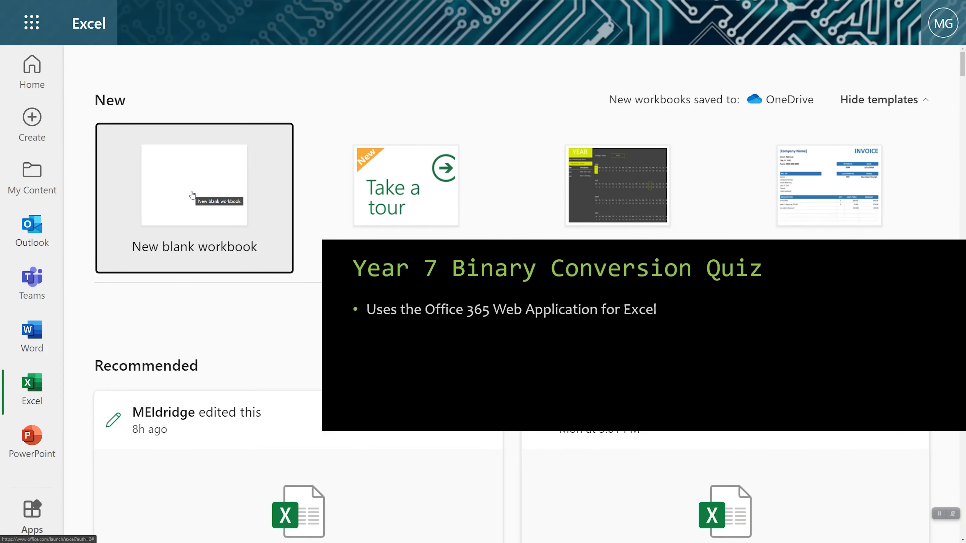
left_click(199, 186)
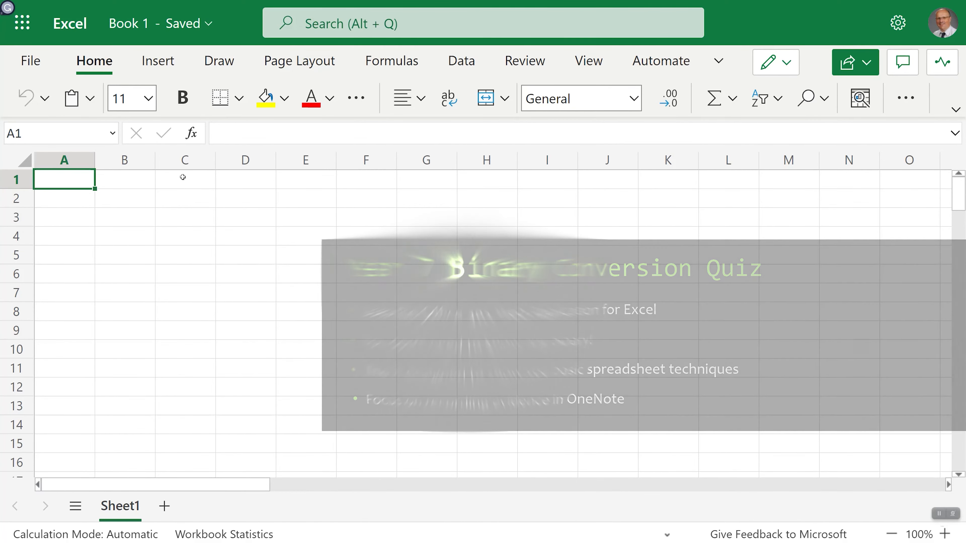
left_click(140, 25)
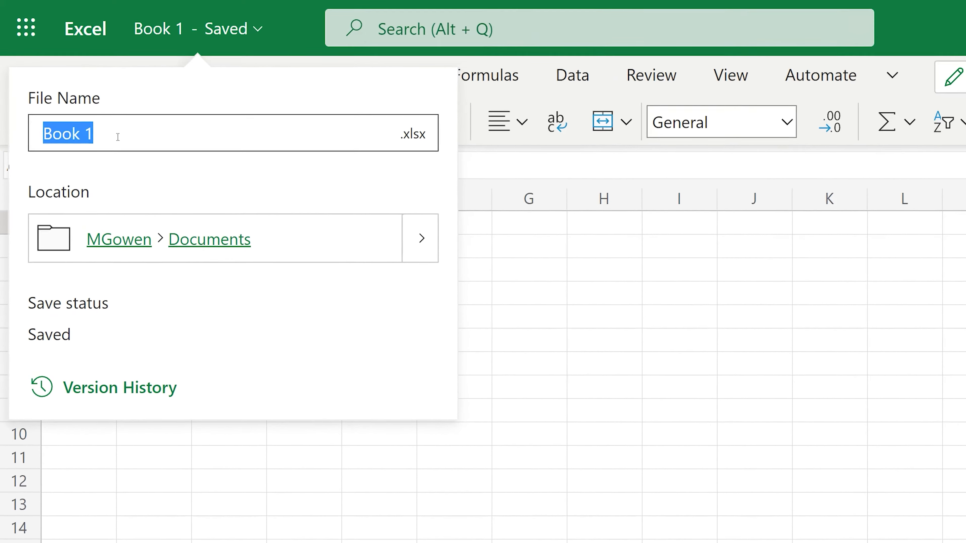
type("B")
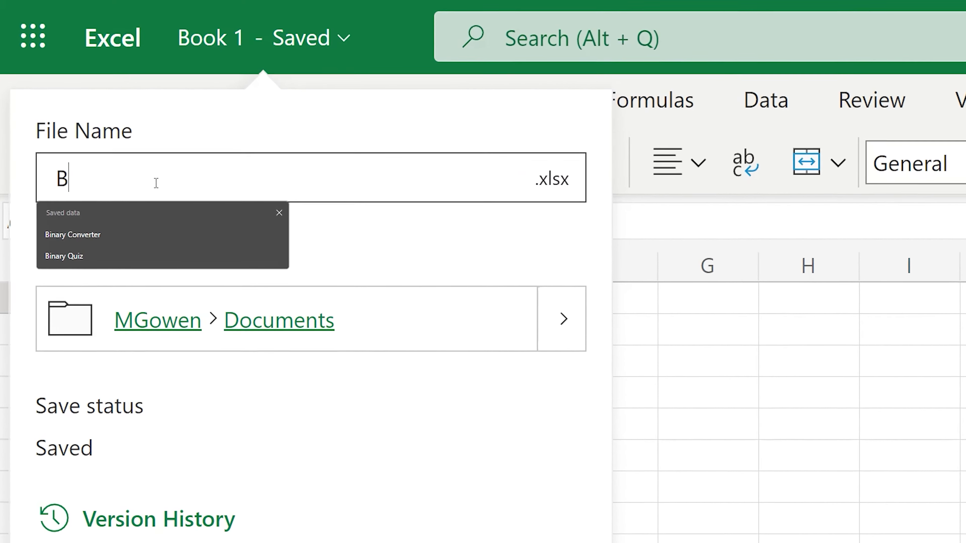
type("inary Quiz")
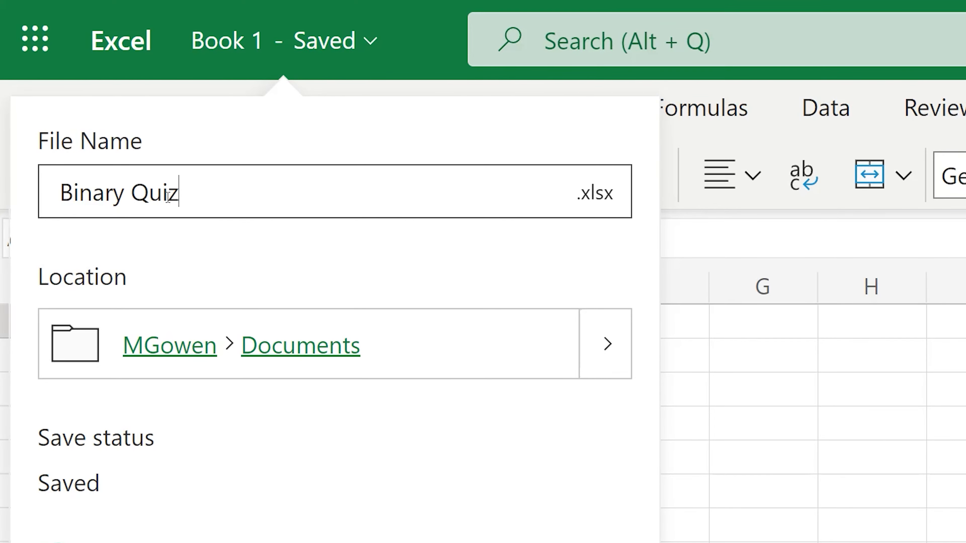
key("Return")
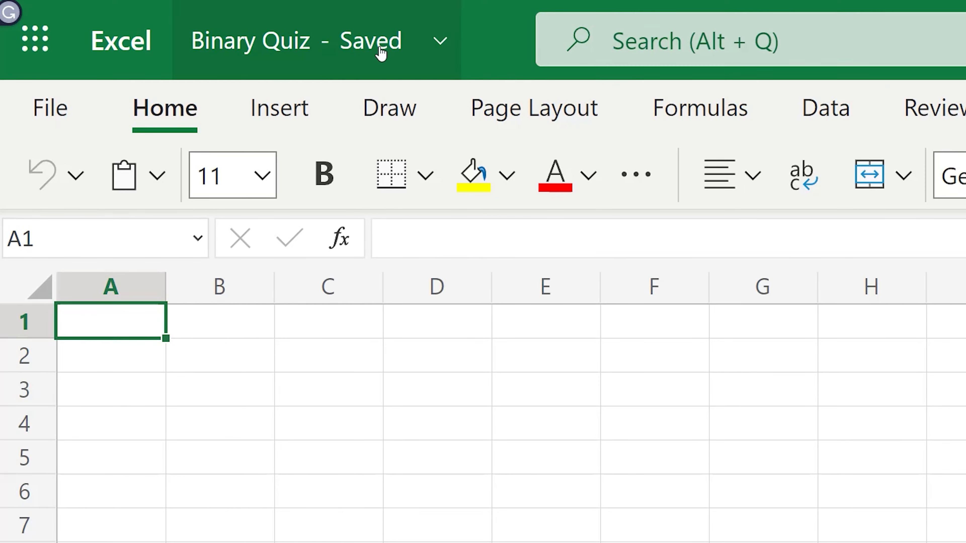
Enter the title Binary Converter in cell A1.
type("Bi")
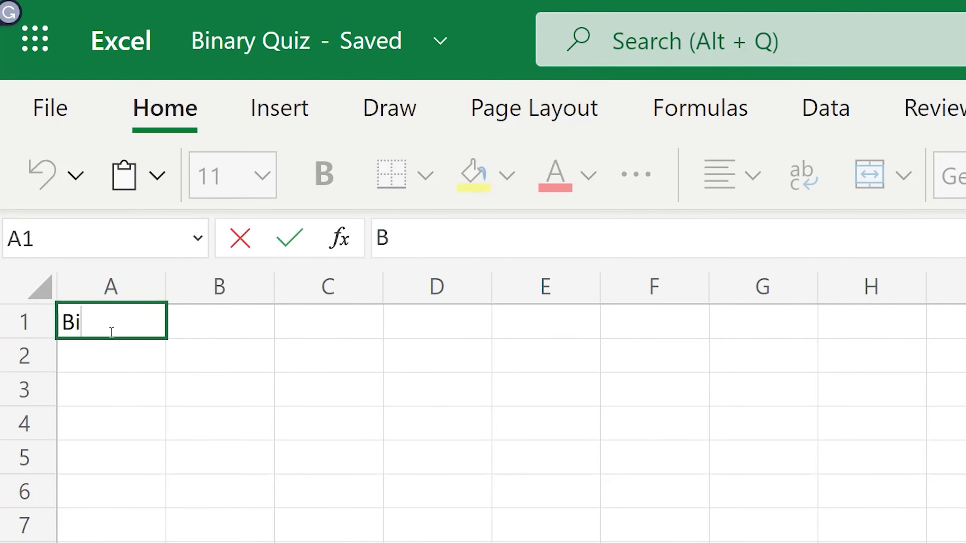
type("nary Converter")
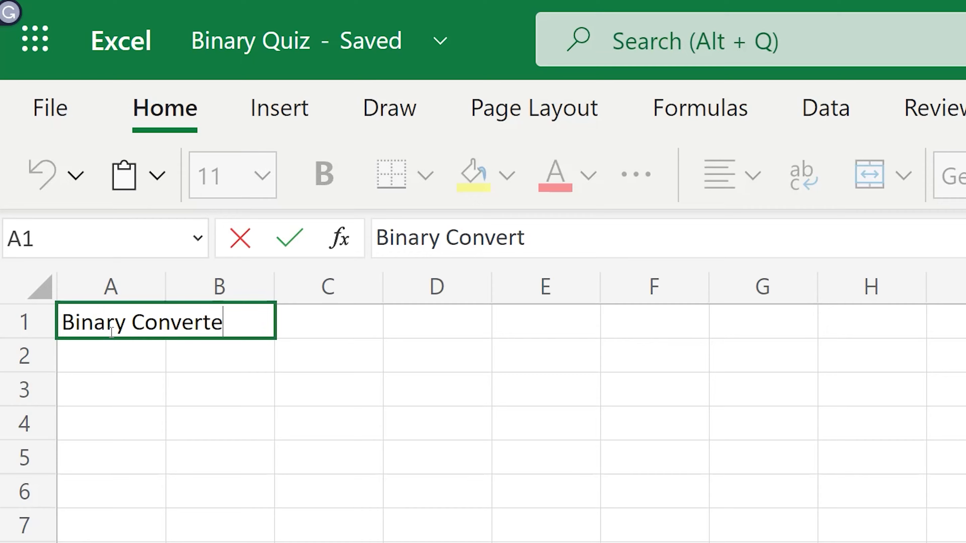
key("Return")
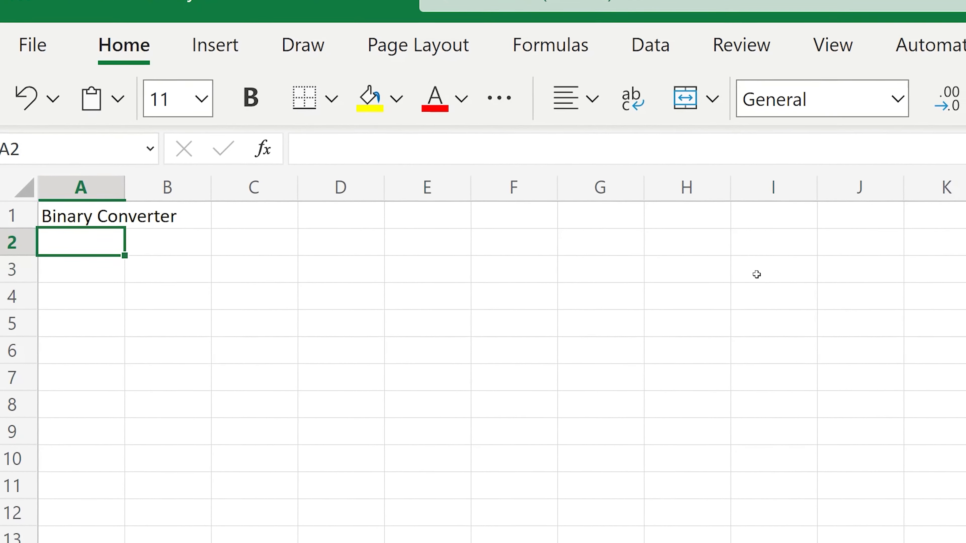
Fill row 3 leftward from I3 to F3 with the place values 1, 10, 100 and 1000.
left_click(749, 268)
type("1")
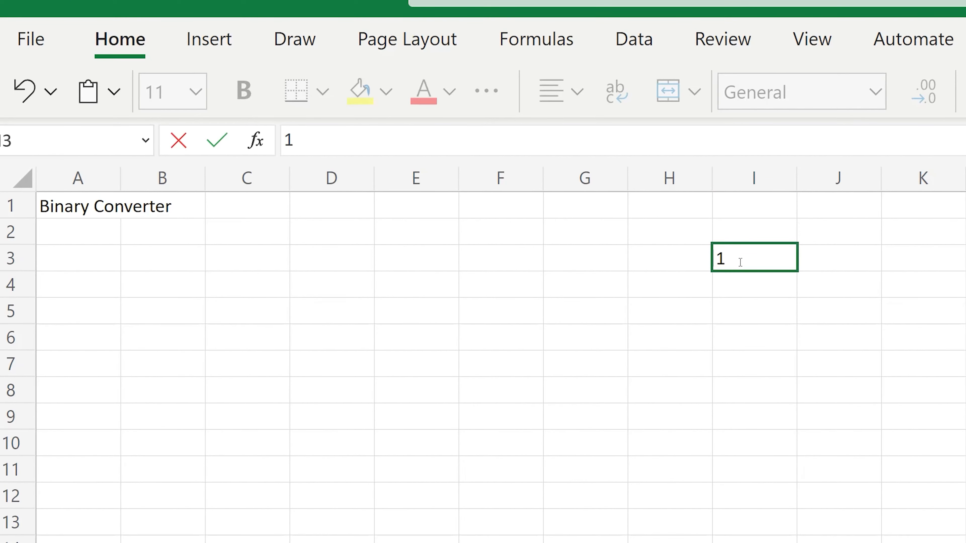
left_click(673, 259)
type("10")
key("Left")
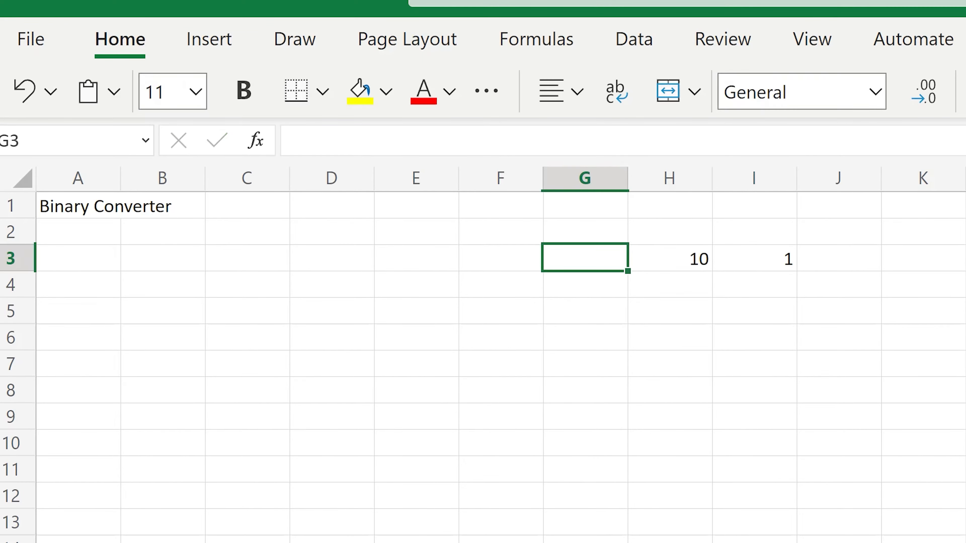
type("100")
key("Left")
type("1000")
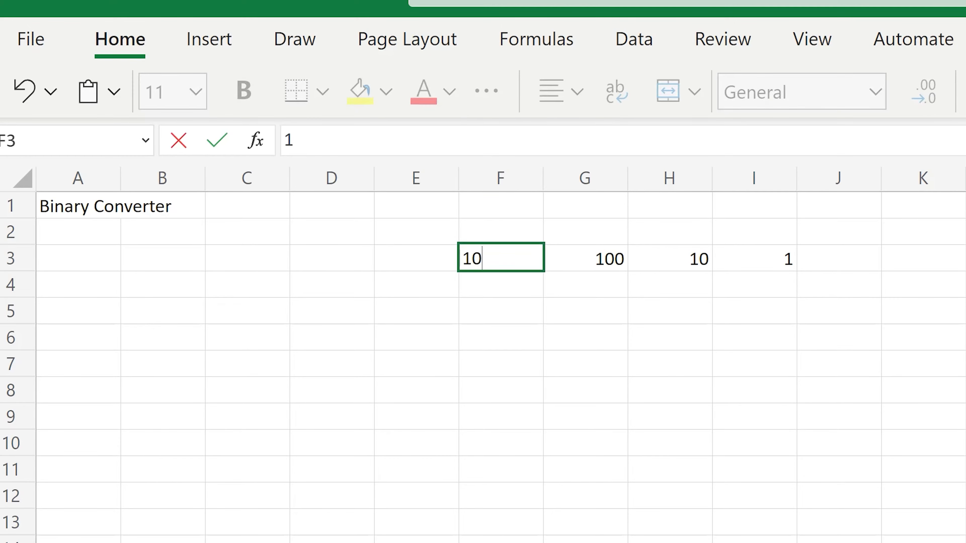
key("Right")
key("Right")
key("Right")
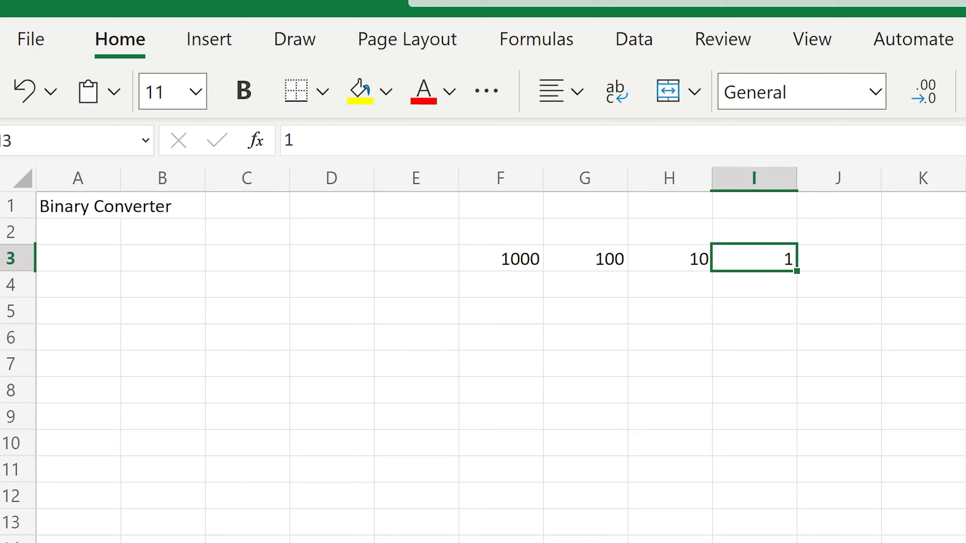
Replace the place values in H3, G3 and F3 with 2, 4 and 8.
key("Left")
type("2")
key("Left")
type("4")
key("Left")
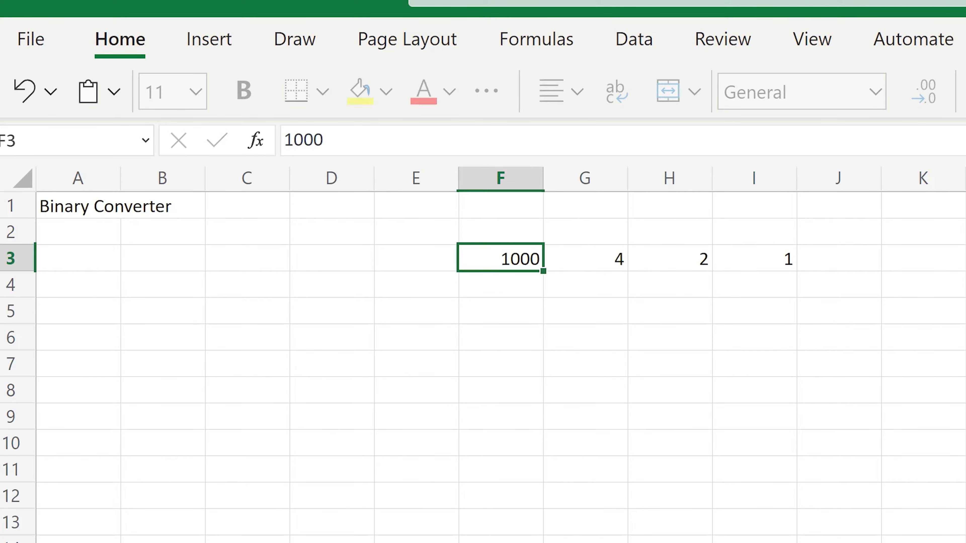
type("8")
key("Left")
Extend the binary place values leftward with 16 in E3, 32 in D3, 64 in C3 and 128 in B3.
type("16")
key("Left")
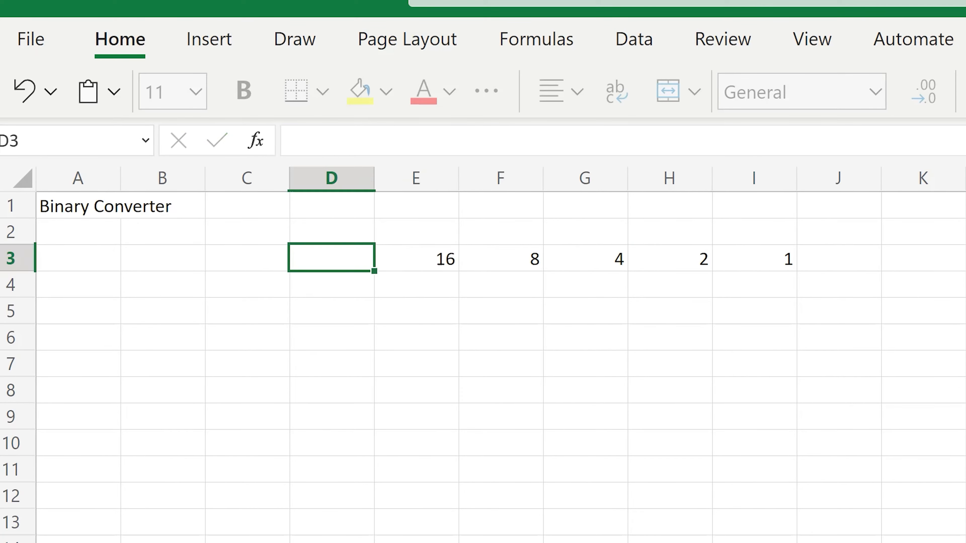
type("32")
key("Left")
type("64")
key("Left")
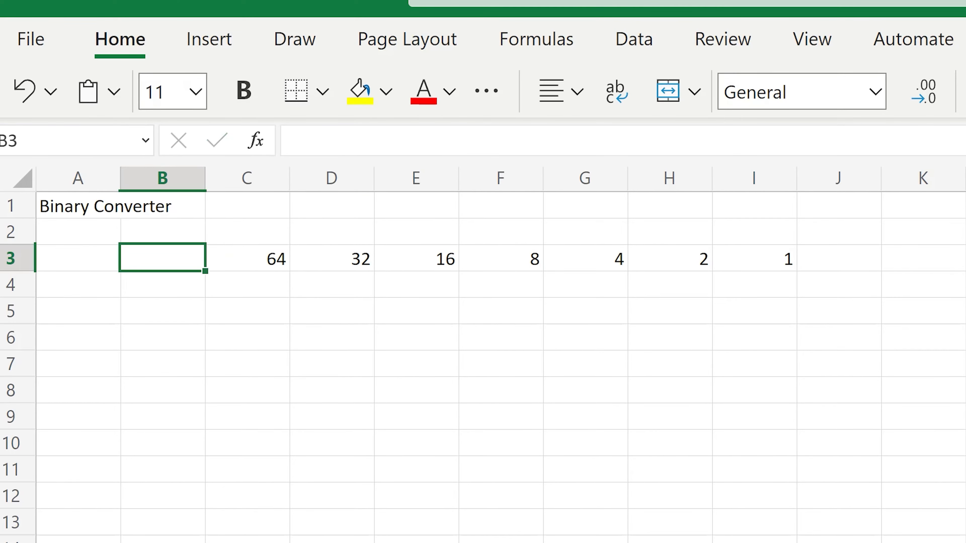
type("128")
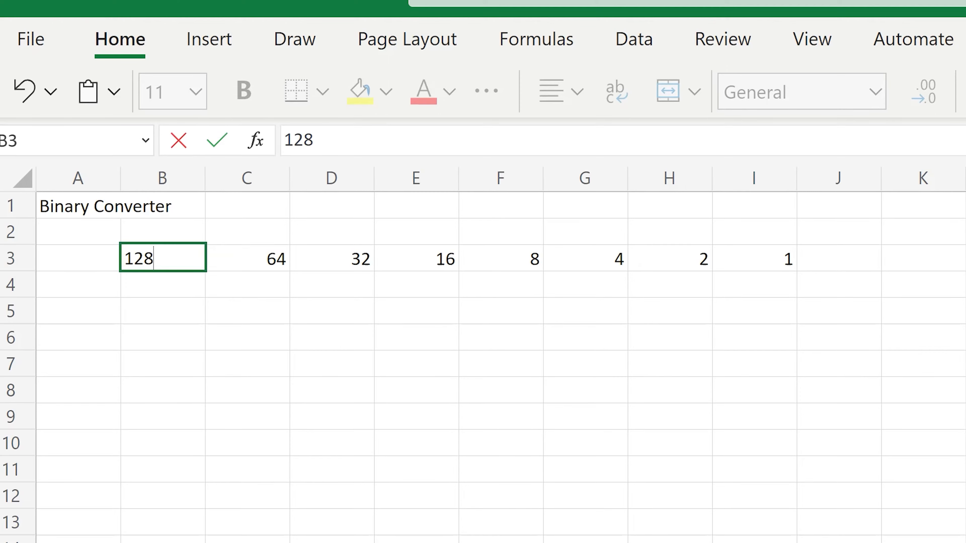
key("Return")
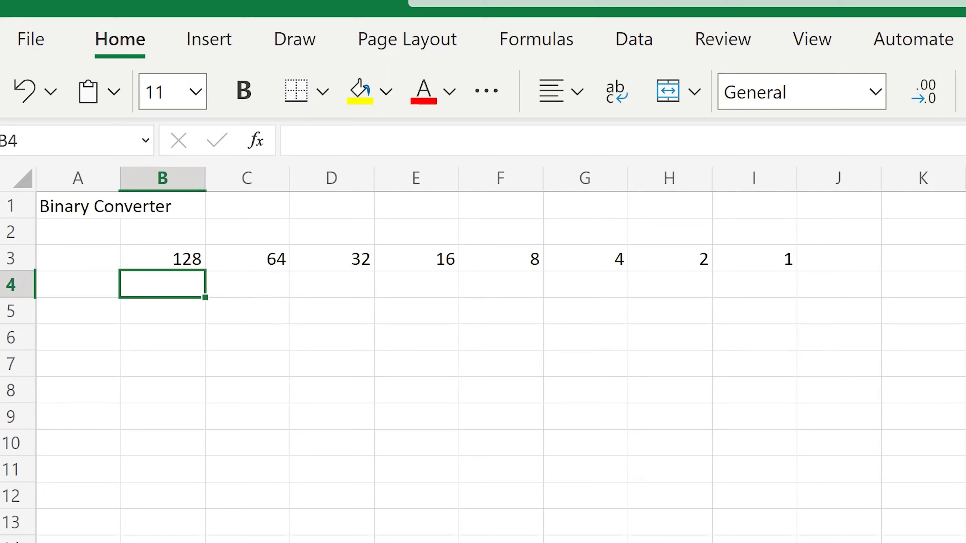
type("1")
key("Tab")
key("shift+Tab")
type("0")
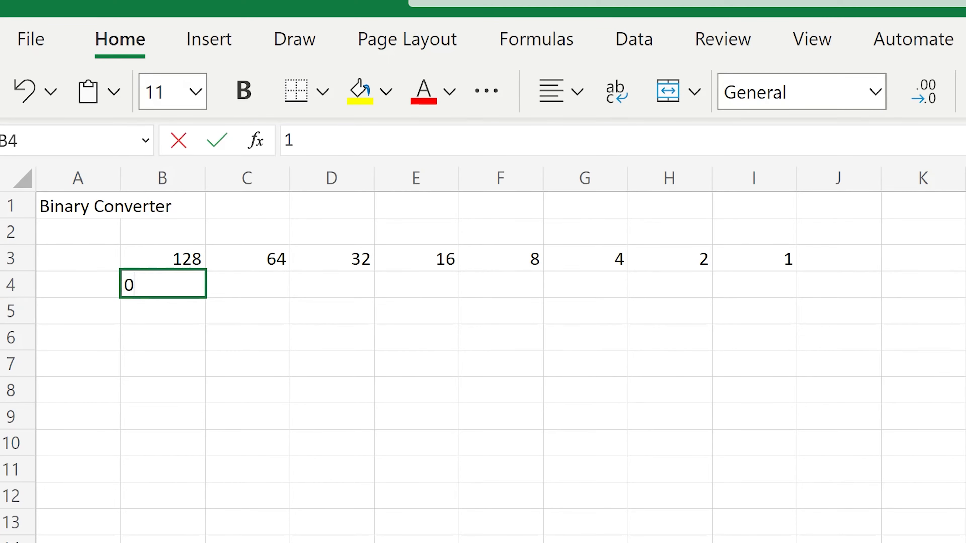
key("ctrl+Return")
key("Delete")
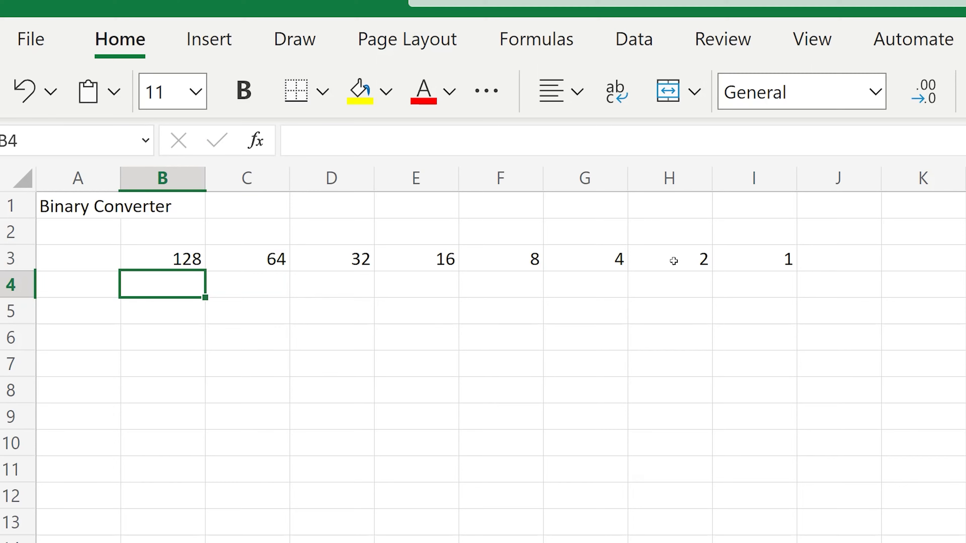
Enter the heading Decimal in cell J3, beside the binary place values.
left_click(862, 262)
type("Decimal")
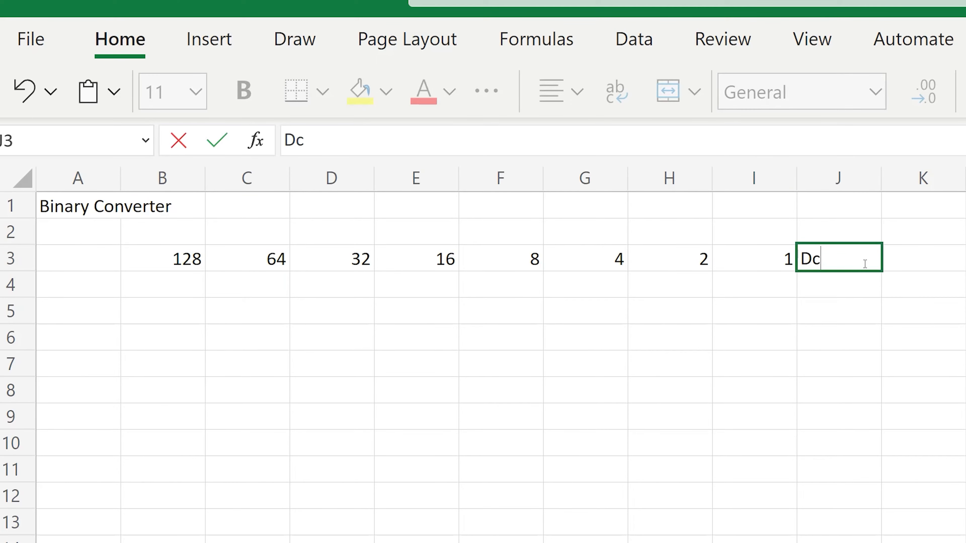
key("Return")
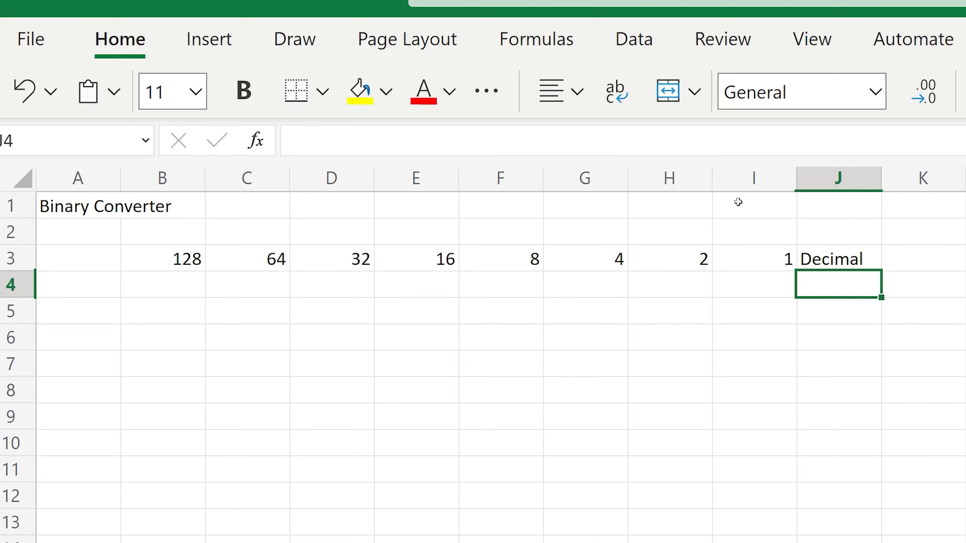
Narrow columns B through I equally and centre-align the contents of columns B through J.
left_click_drag(754, 184, 185, 168)
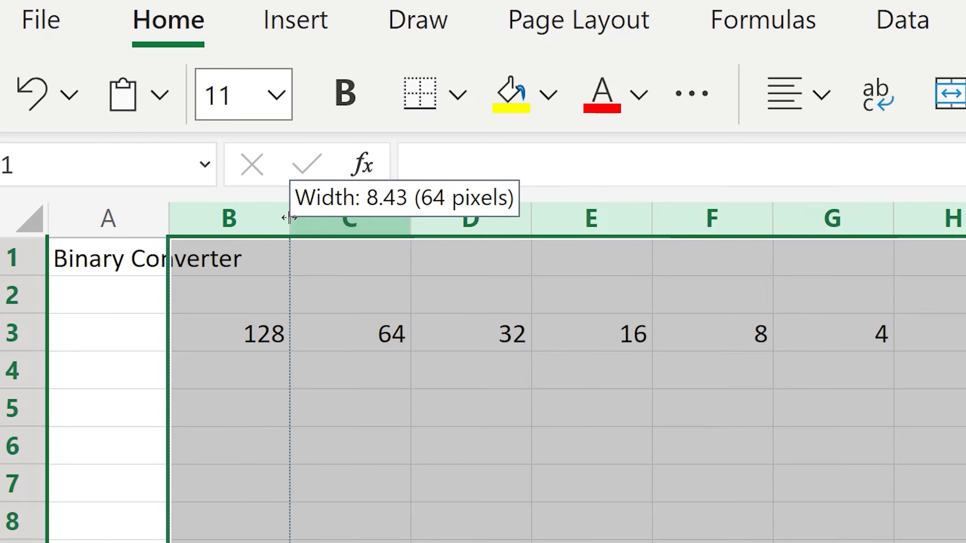
left_click_drag(289, 217, 238, 221)
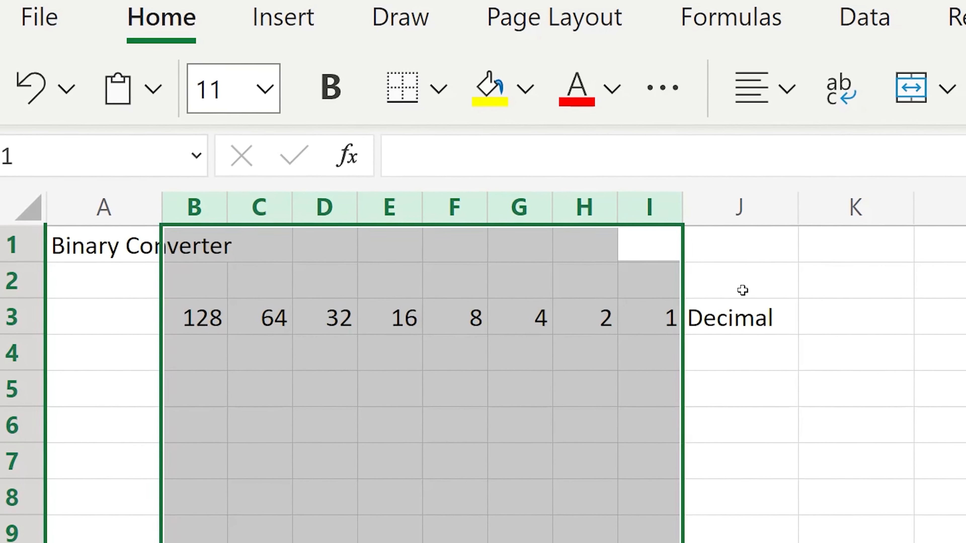
left_click_drag(743, 209, 178, 184)
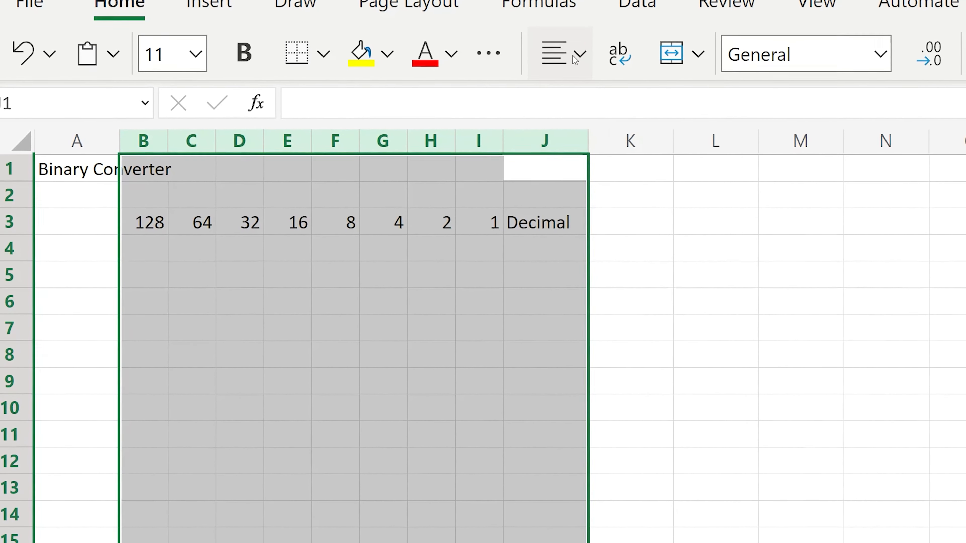
left_click(575, 57)
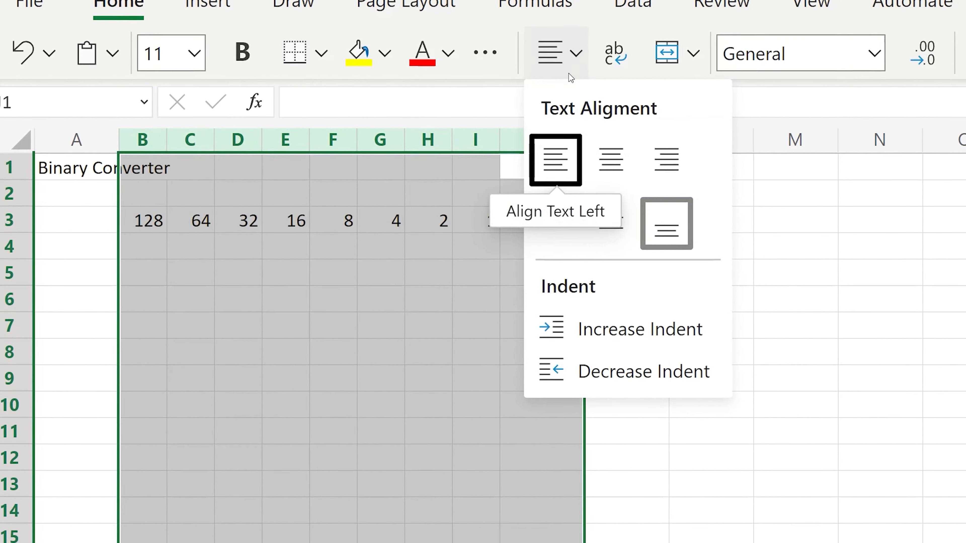
left_click(610, 165)
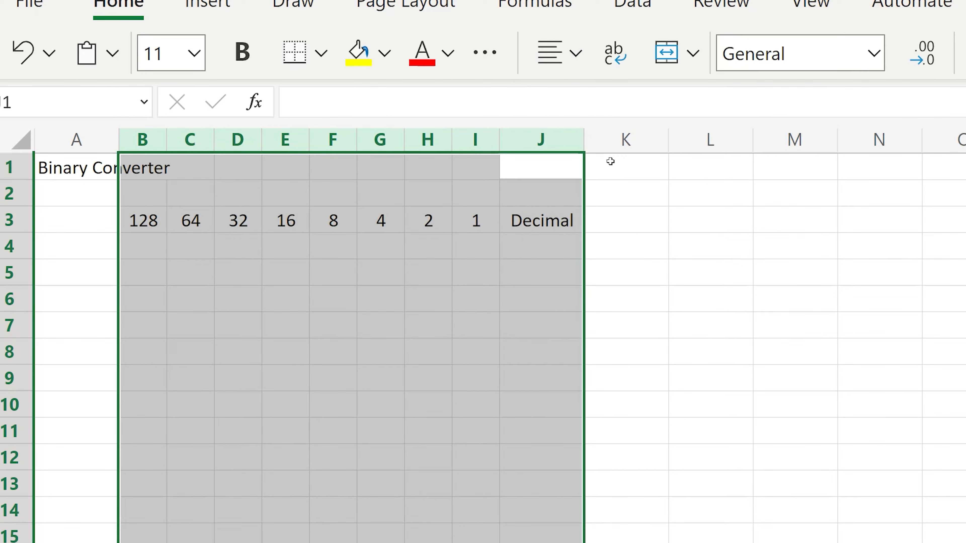
left_click(548, 247)
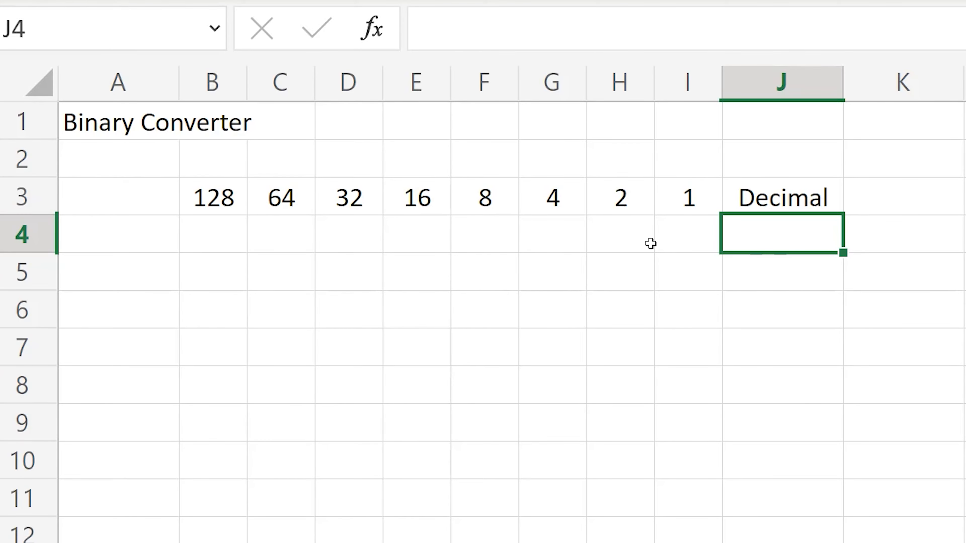
Enter the binary digits 1, 0, 1 and 0 in cells B4 through E4.
left_click(206, 223)
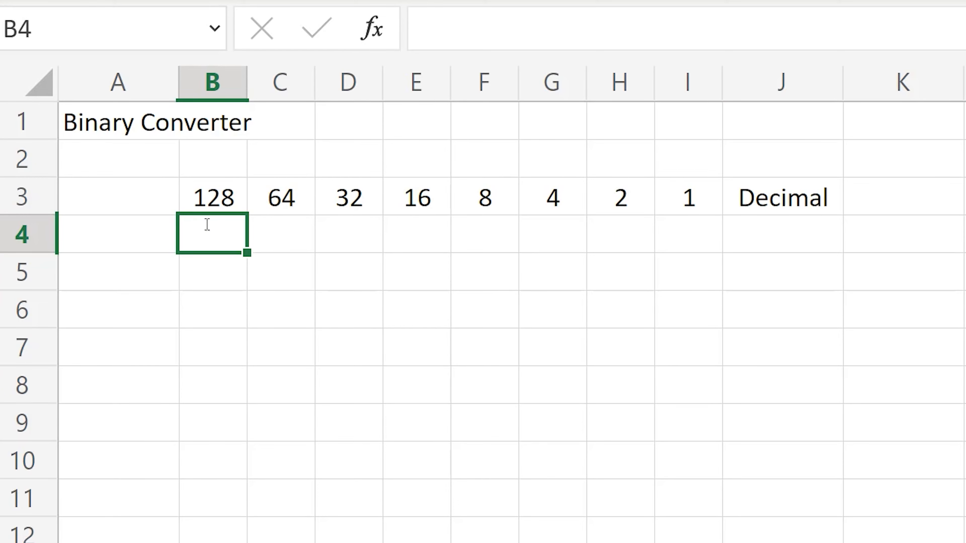
type("1")
key("Return")
key("Up")
key("Right")
type("0")
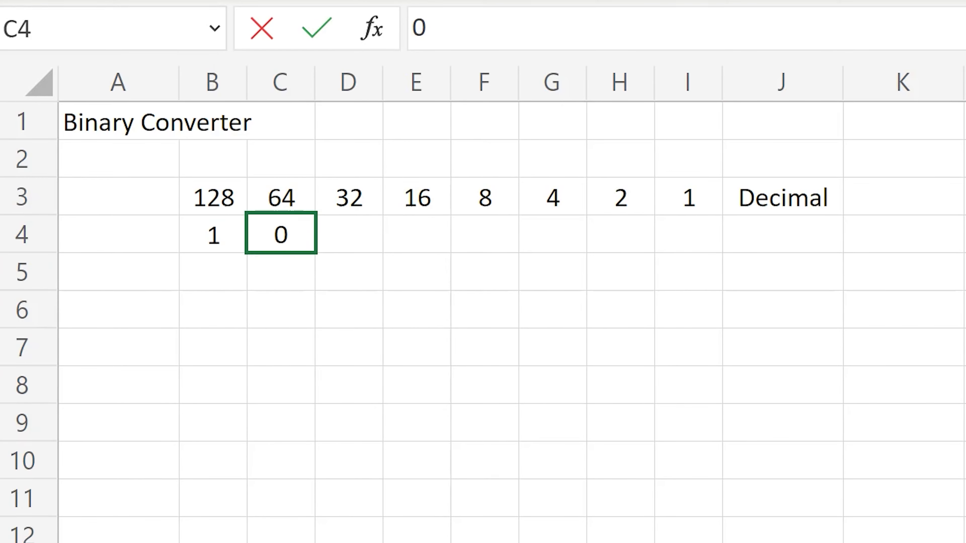
key("Right")
type("1")
key("Right")
type("00")
key("Right")
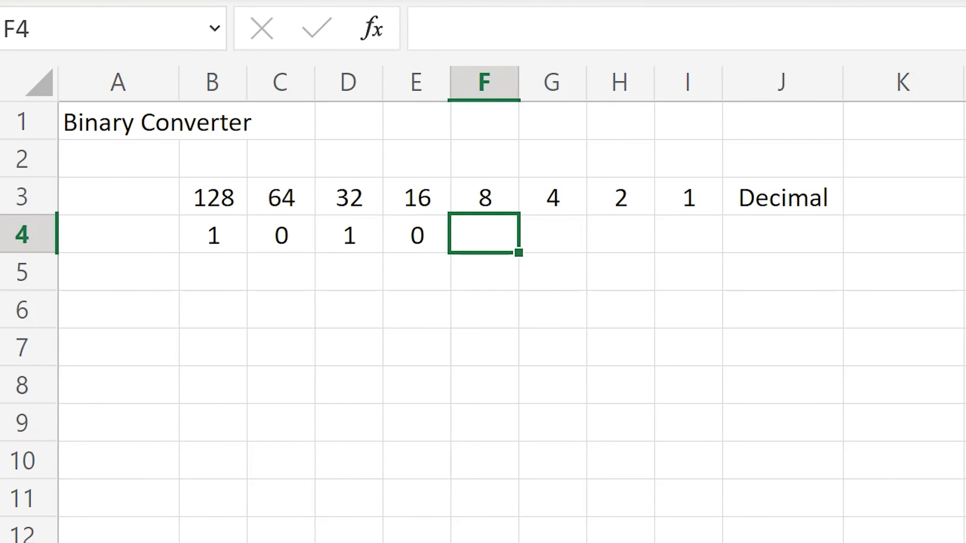
Complete the binary number with the digits 1, 0, 1 and 0 in cells F4 through I4.
type("1")
key("Right")
type("00")
key("Right")
type("1")
key("Right")
type("00")
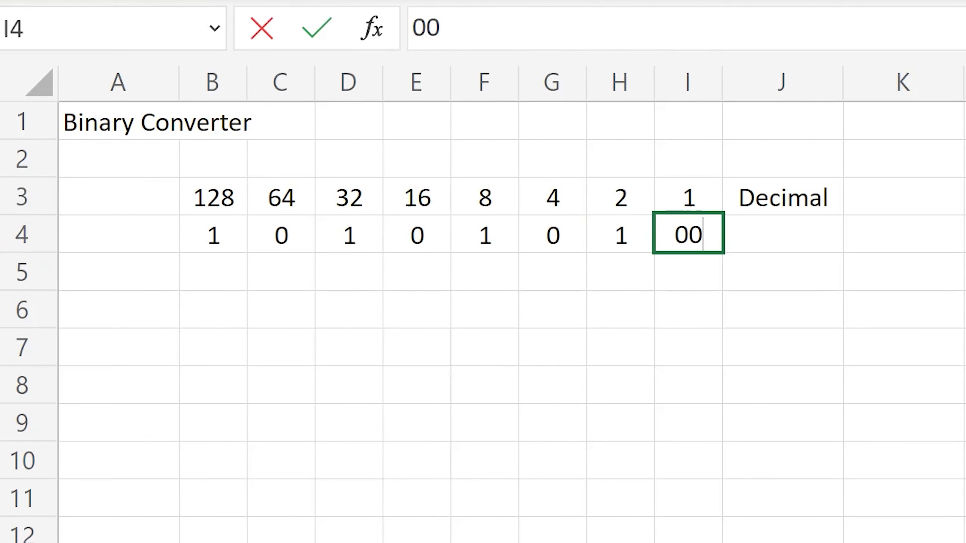
key("Right")
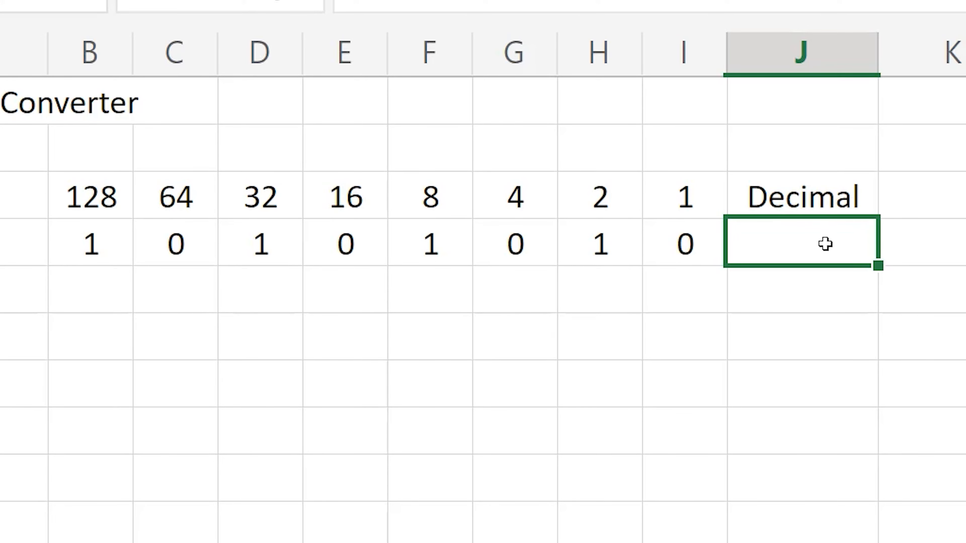
Begin the decimal formula in cell J4 with =B4*B3+C4+C3+, referencing the first two binary columns.
type("=")
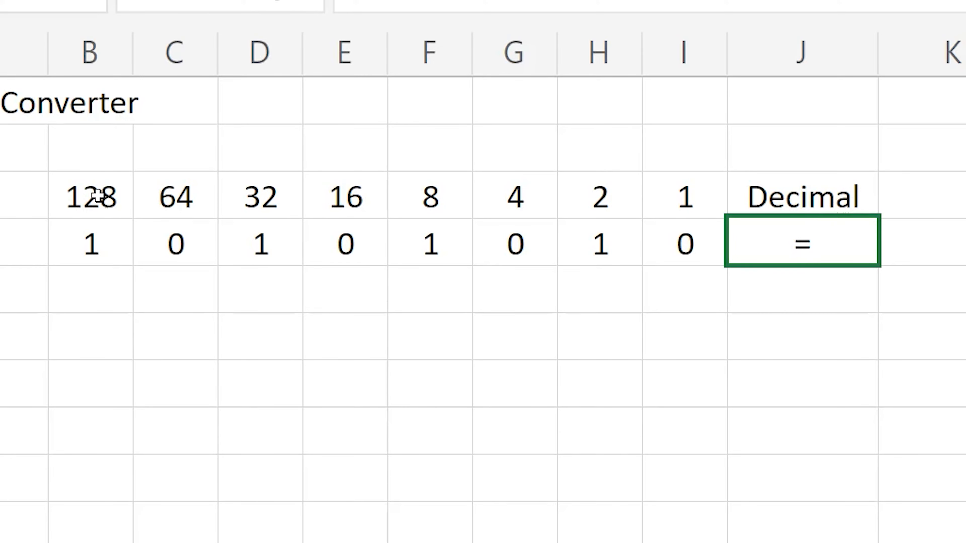
left_click(90, 240)
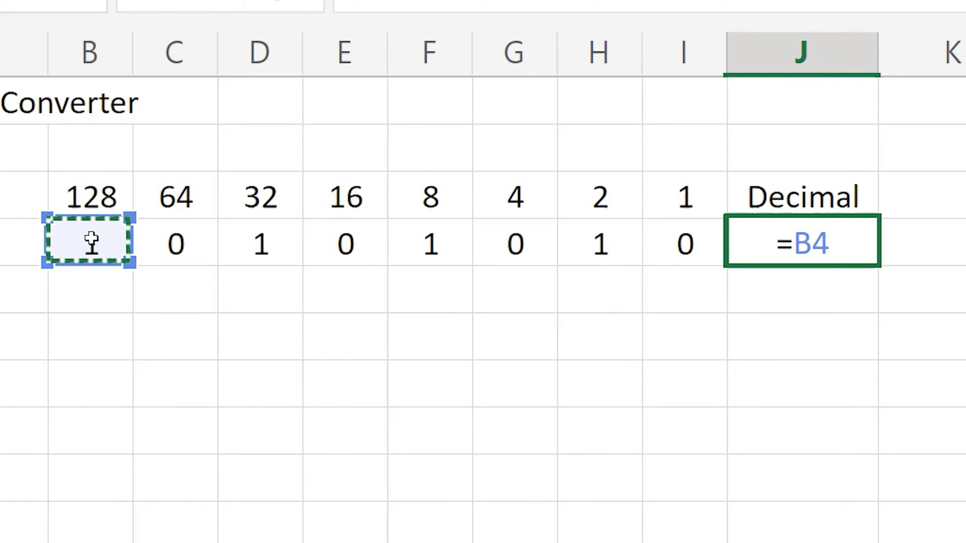
type("*")
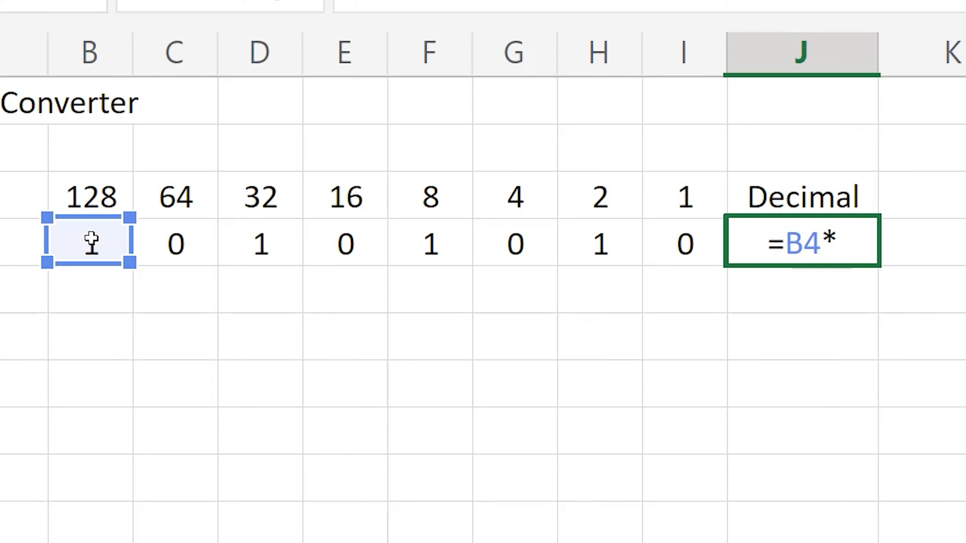
left_click(91, 197)
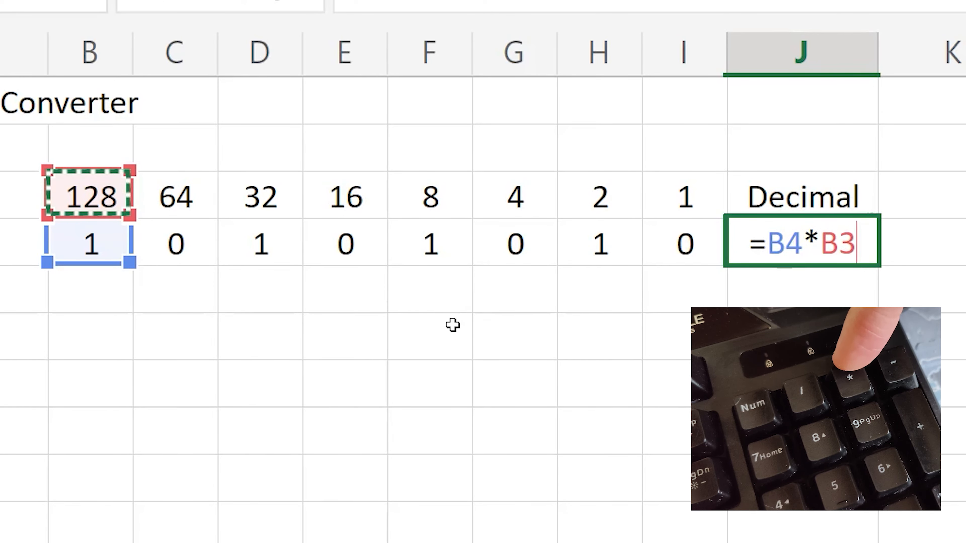
type("+")
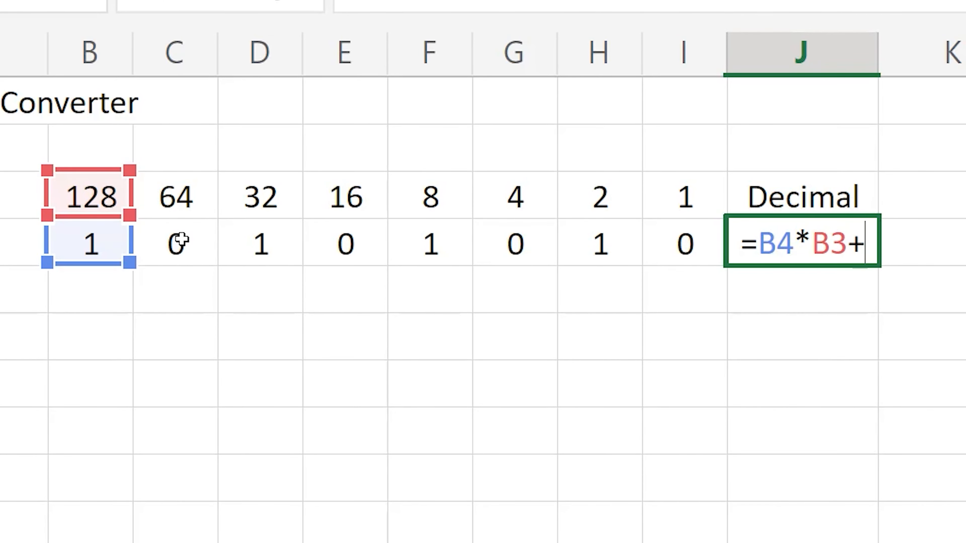
left_click(177, 242)
type("+")
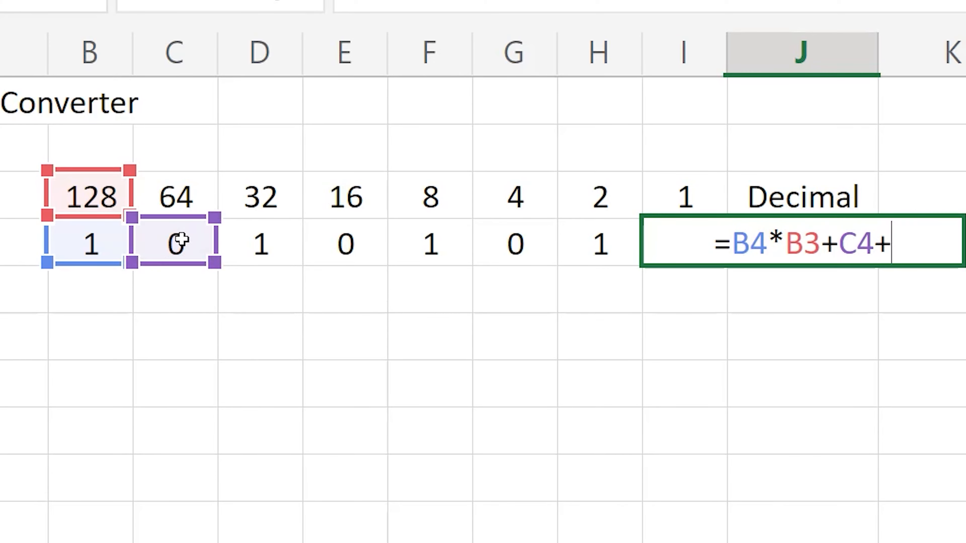
left_click(165, 194)
type("+")
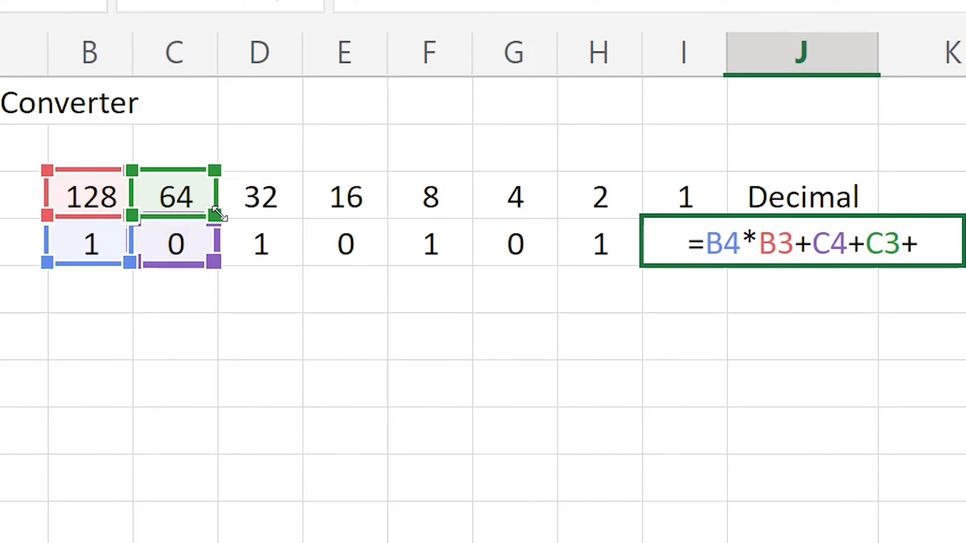
Extend the J4 formula with D4*D3+E4*E3+ for the 32 and 16 place values.
left_click(248, 228)
type("*")
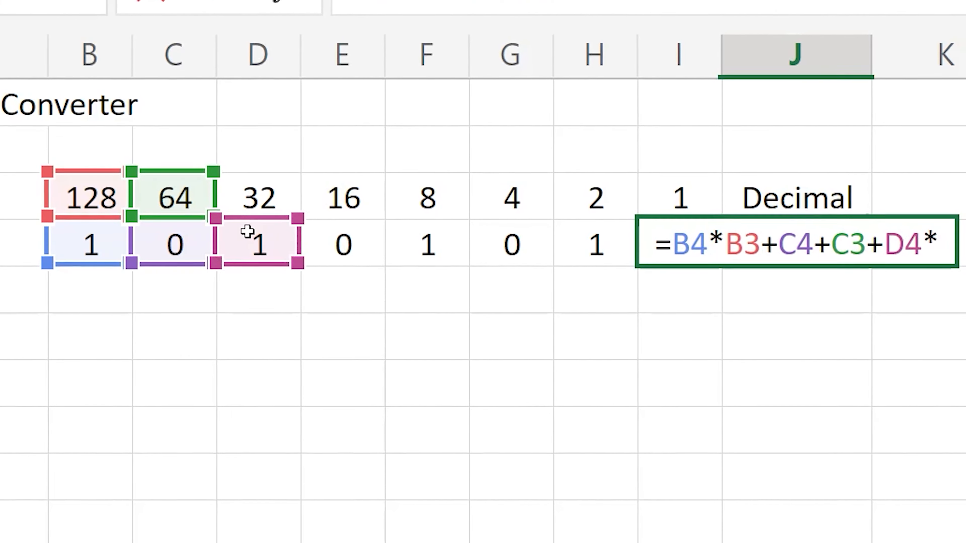
left_click(281, 187)
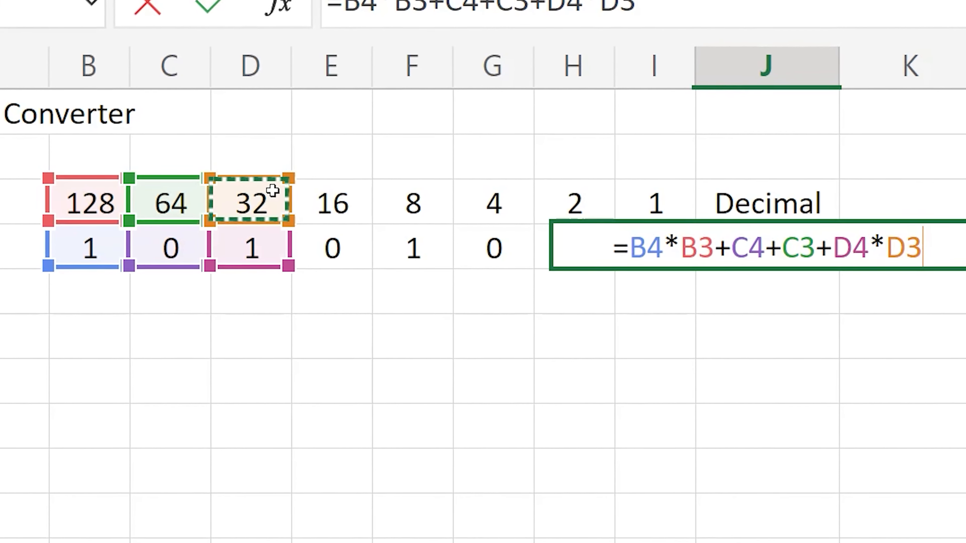
type("+")
left_click(345, 252)
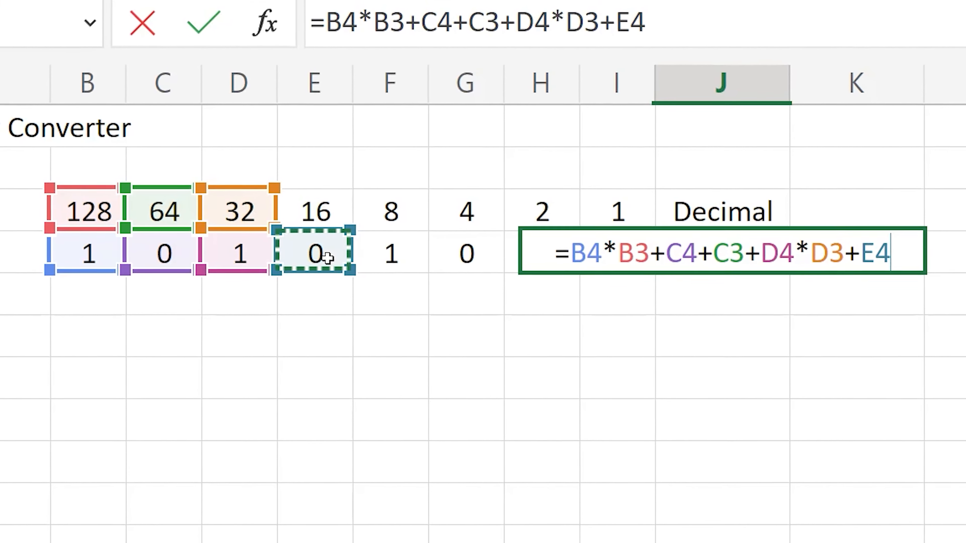
type("*")
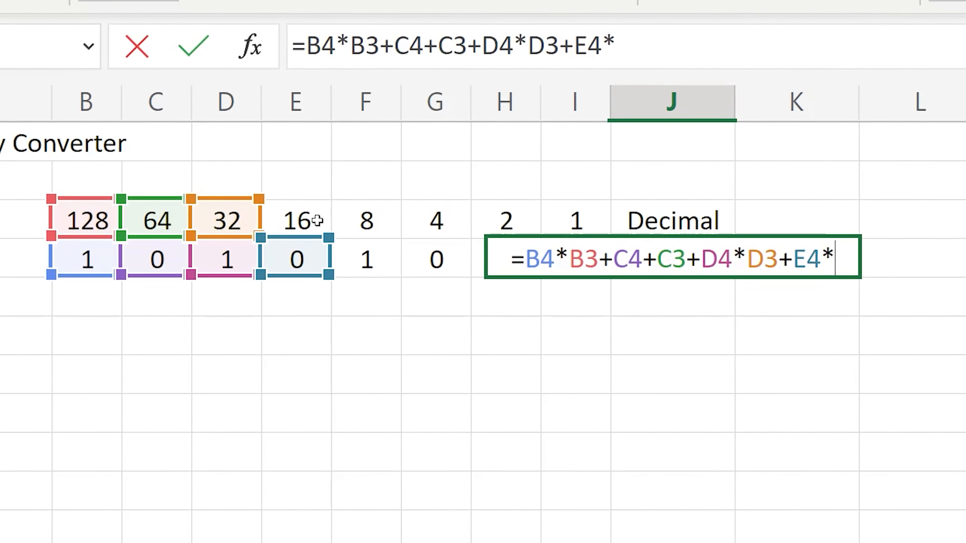
left_click(318, 220)
type("+")
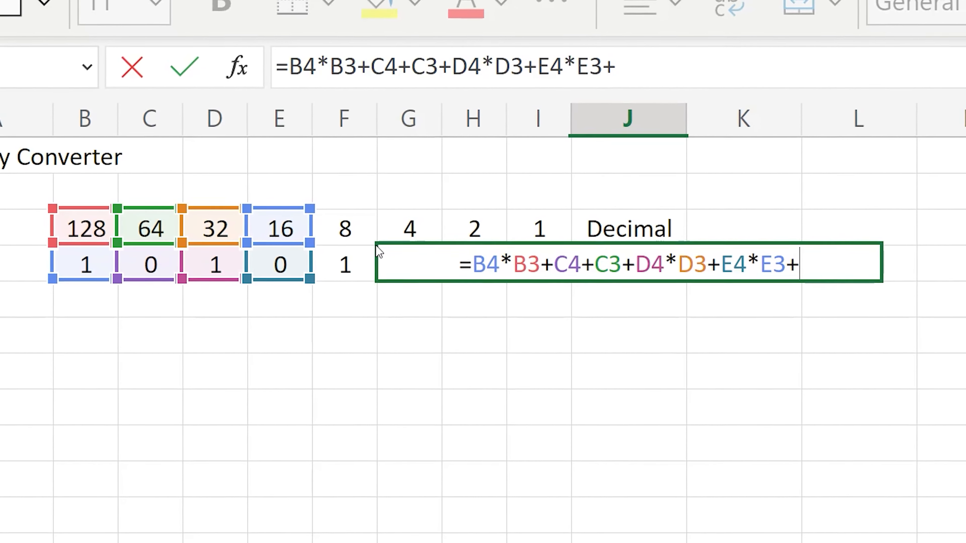
Continue the J4 formula with F4*F3+G4*G3+ for the 8 and 4 place values.
left_click(348, 254)
type("*")
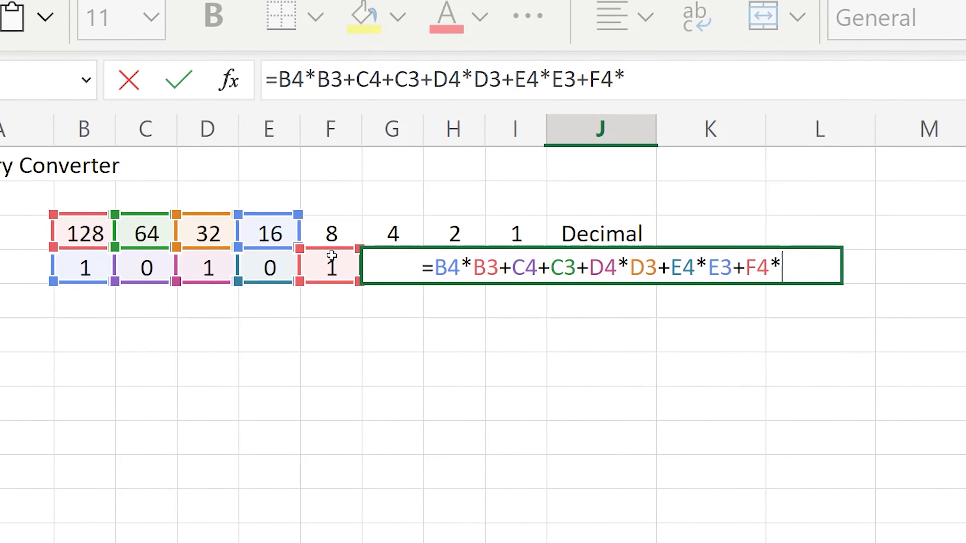
left_click(330, 233)
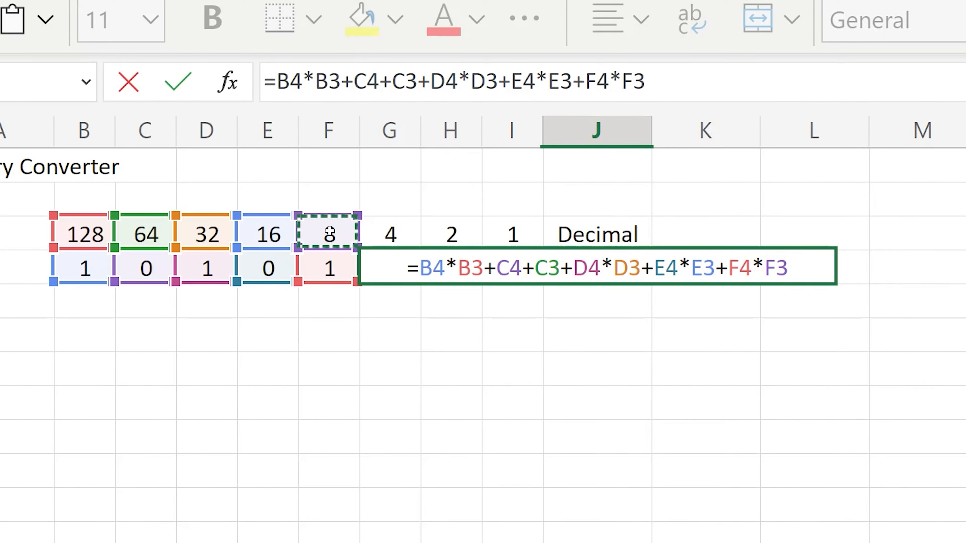
type("+")
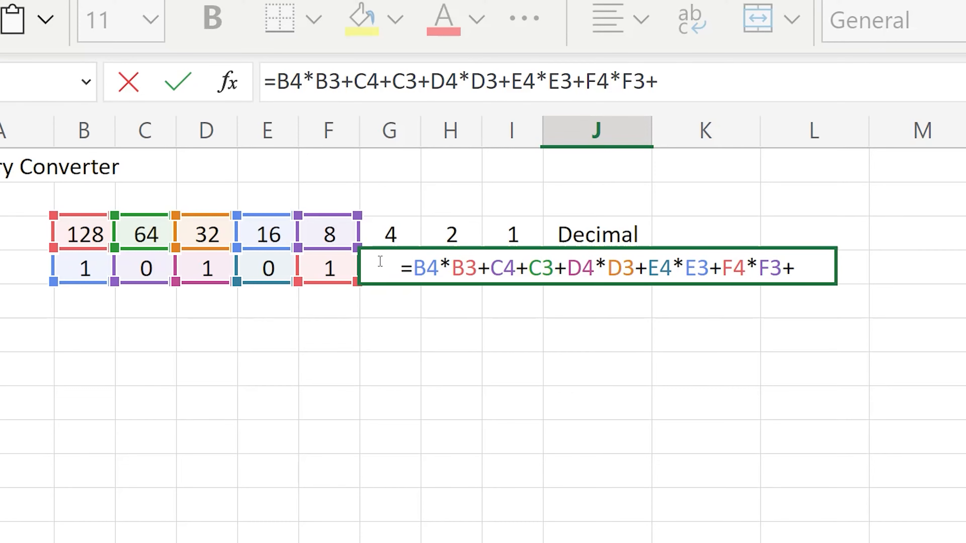
left_click(395, 301)
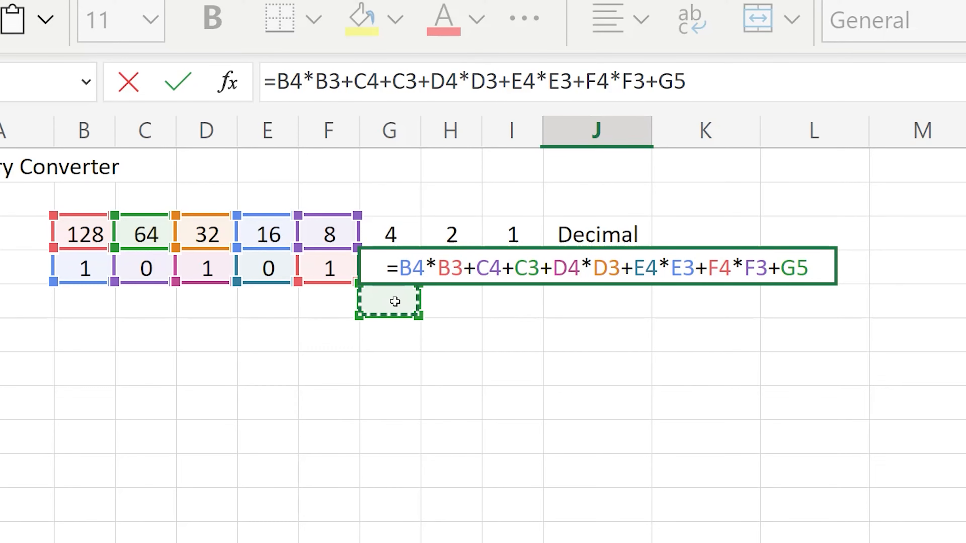
key("Up")
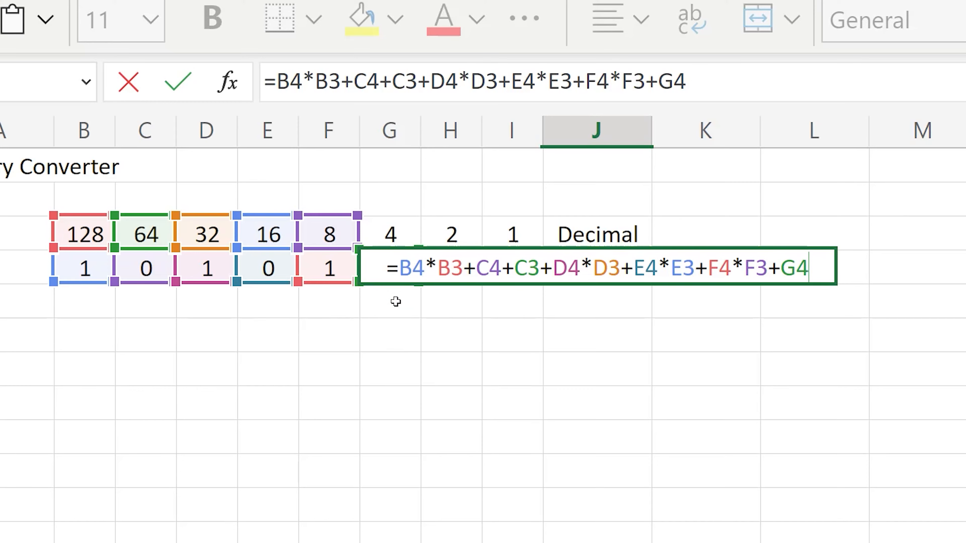
type("*")
left_click(391, 234)
type("+")
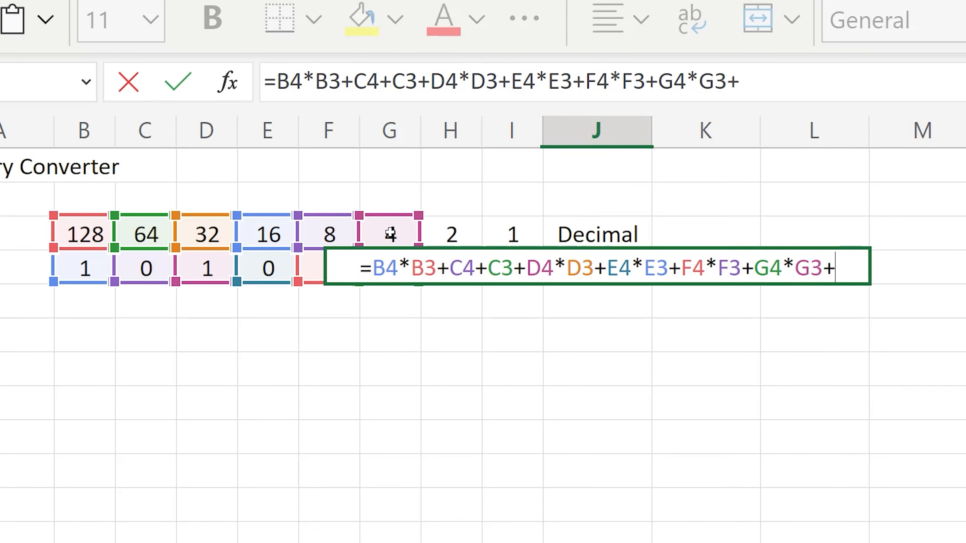
Finish the J4 formula with H4*H3+I4*I3 for the last two place values and commit it.
left_click(438, 304)
key("Up")
type("*")
left_click(452, 234)
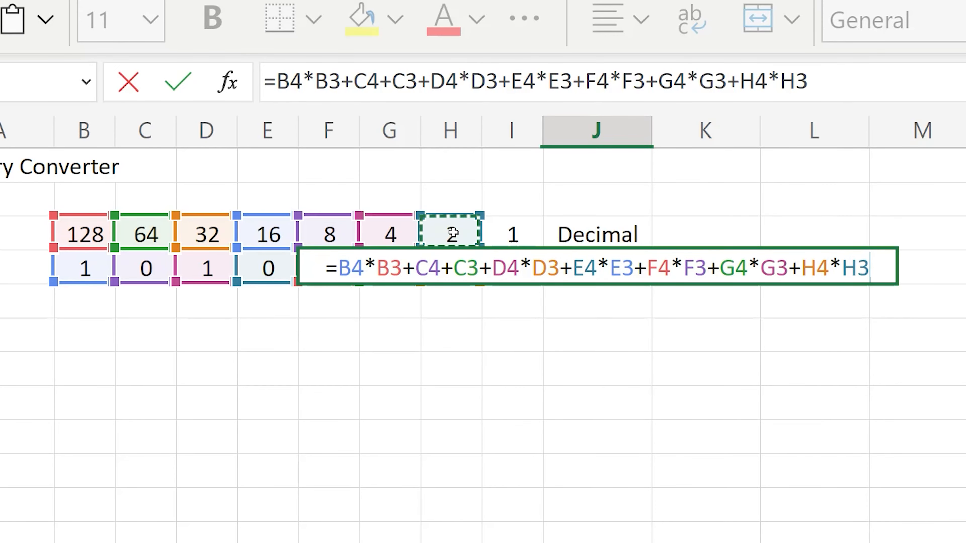
type("+")
left_click(511, 304)
key("Up")
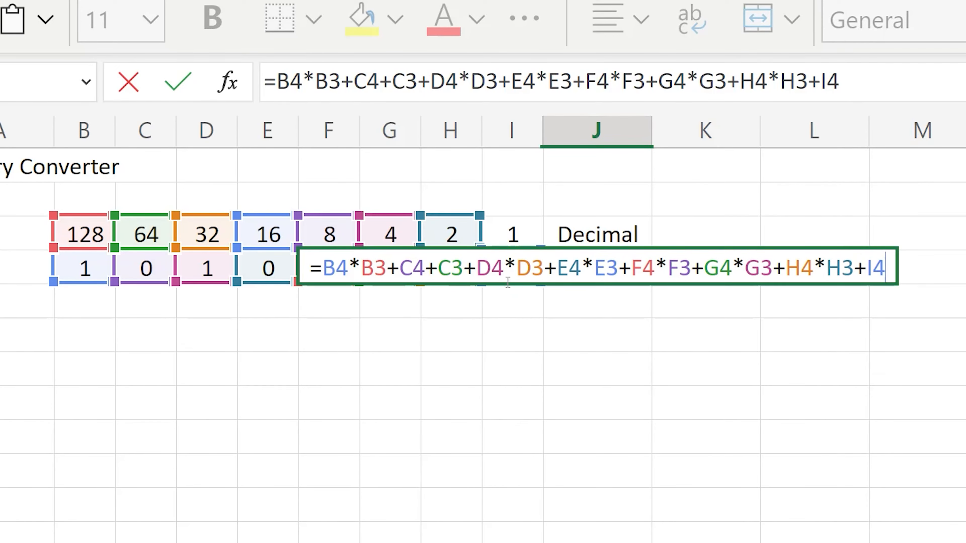
type("*")
left_click(504, 233)
key("Return")
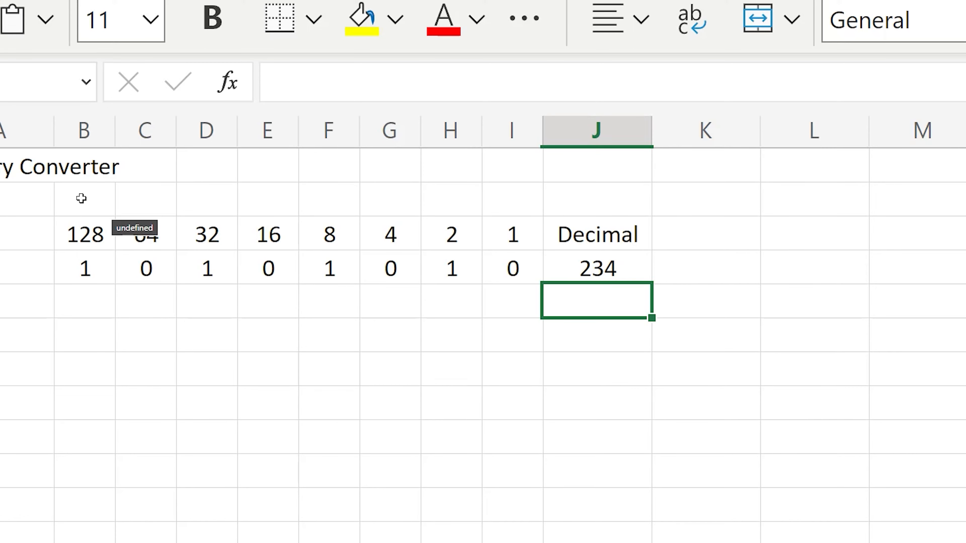
Check the formula in J4 and clear all binary digits from cells B4 through I4.
left_click(604, 269)
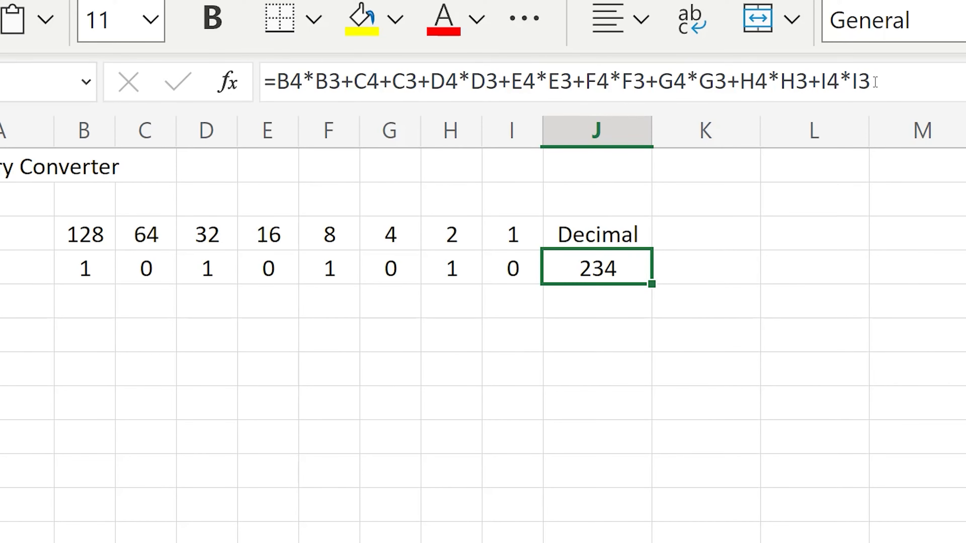
left_click_drag(86, 268, 495, 272)
key("Delete")
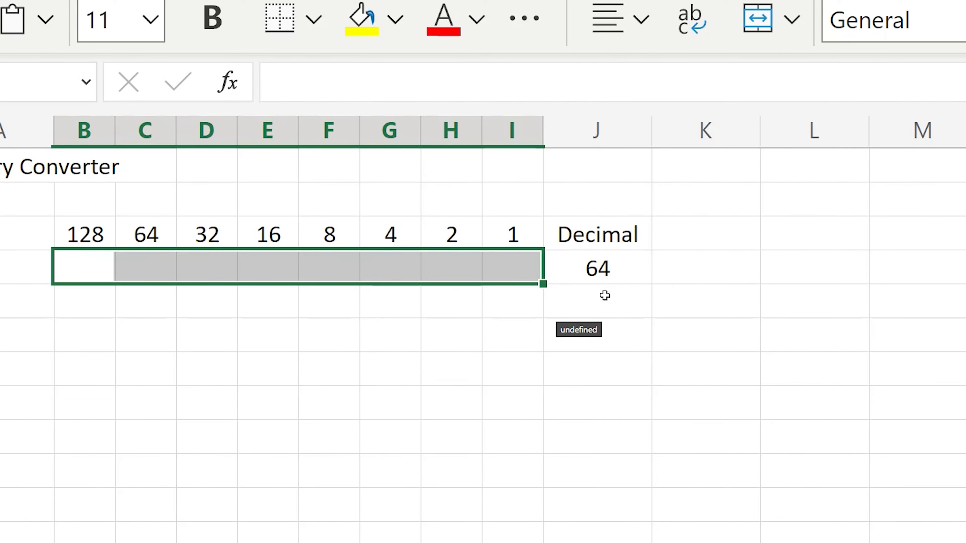
Correct the J4 formula by replacing the plus sign between C4 and C3 with a multiplication sign.
left_click(589, 273)
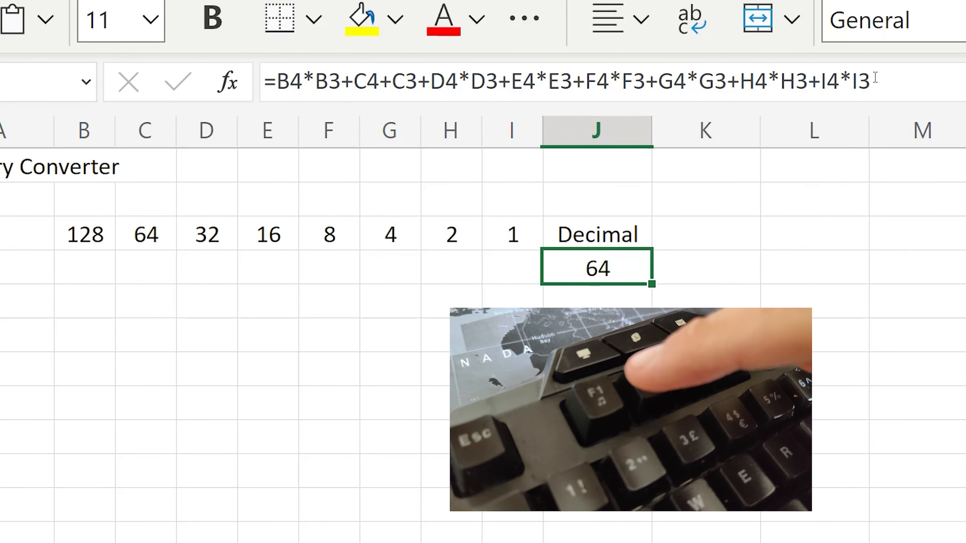
key("F2")
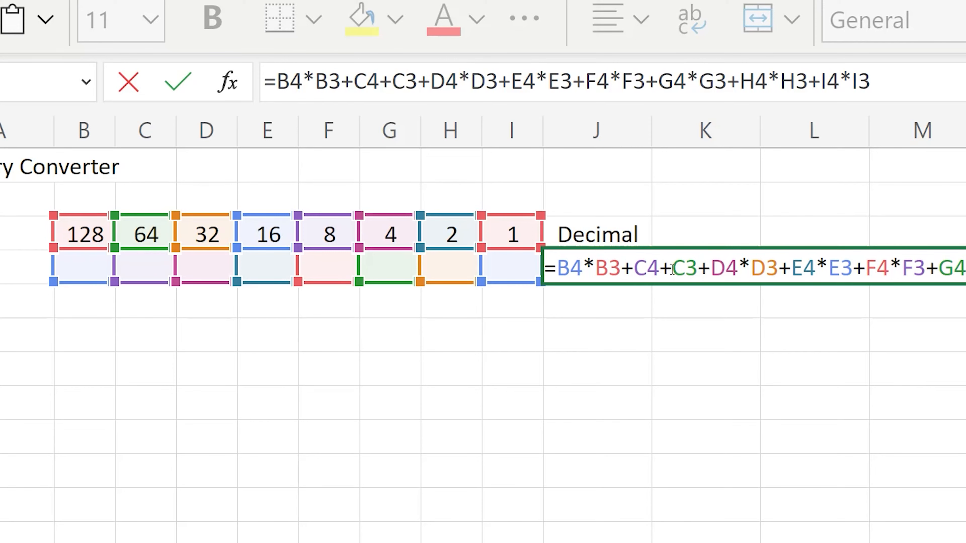
key("BackSpace")
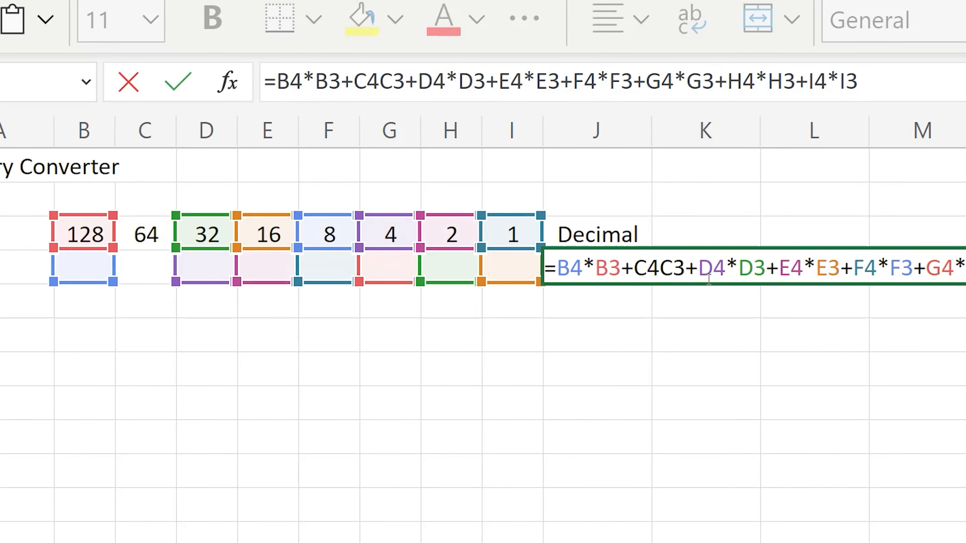
type("*")
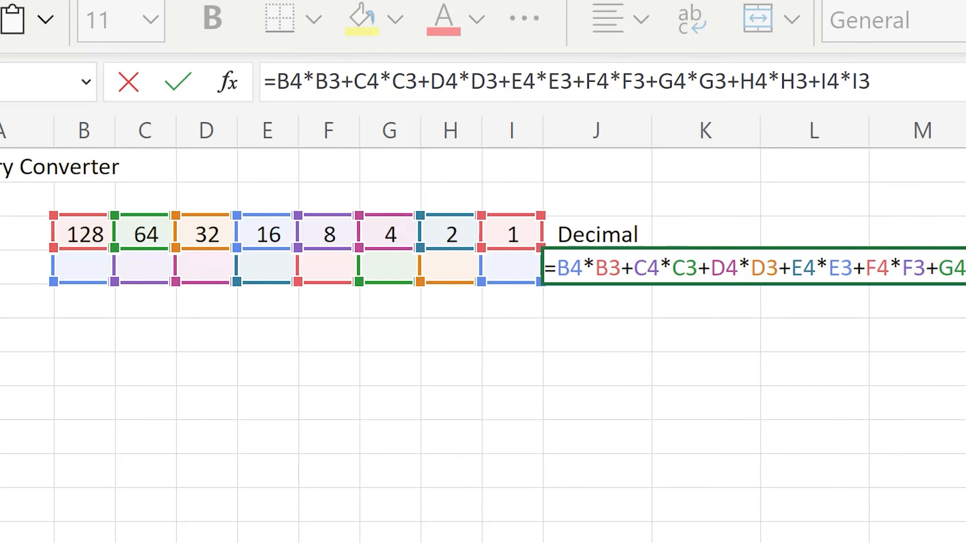
key("Return")
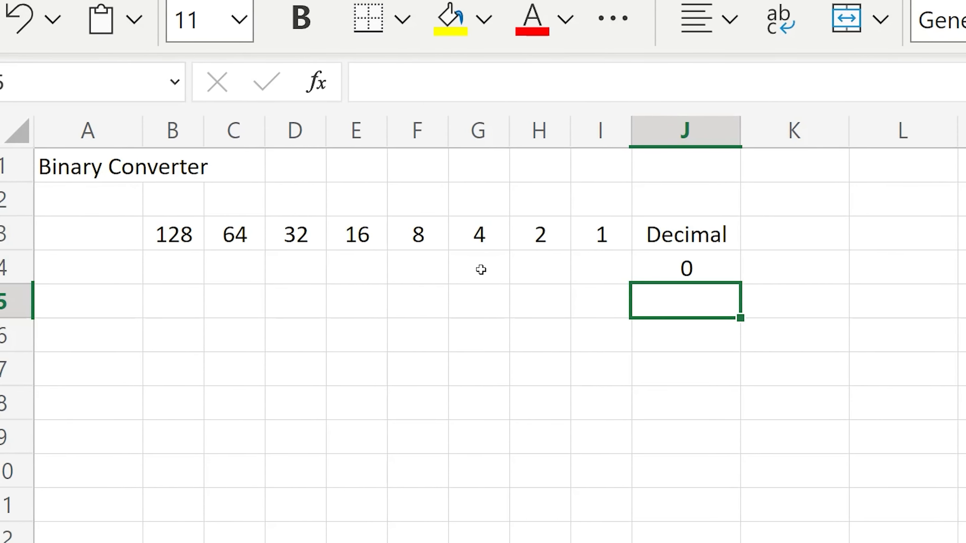
Enter the binary digit 1 in cells G4 and I4, beneath place values 4 and 1.
left_click(490, 268)
type("1")
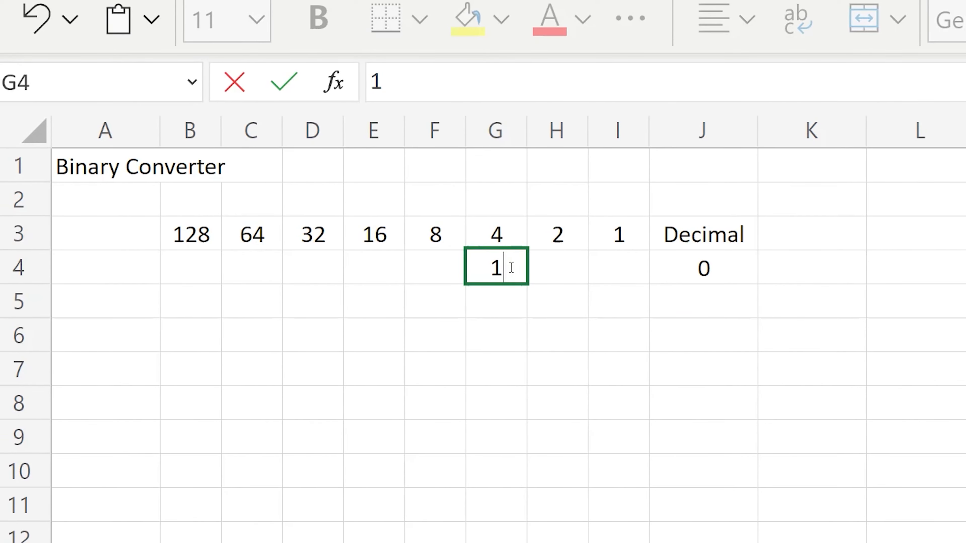
left_click(613, 268)
type("1")
left_click(615, 306)
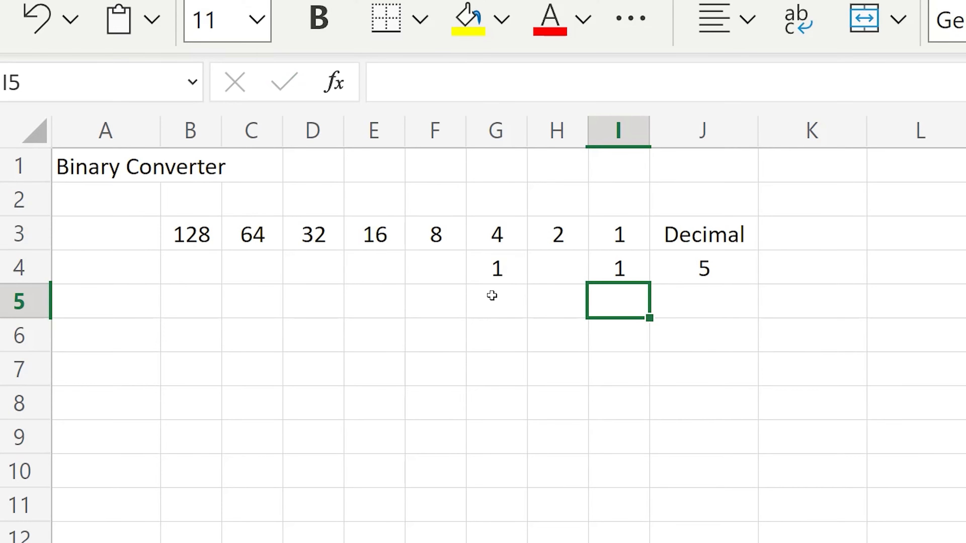
Enter the binary digit 1 in cells F4 and H4, beneath place values 8 and 2.
left_click(436, 261)
type("1")
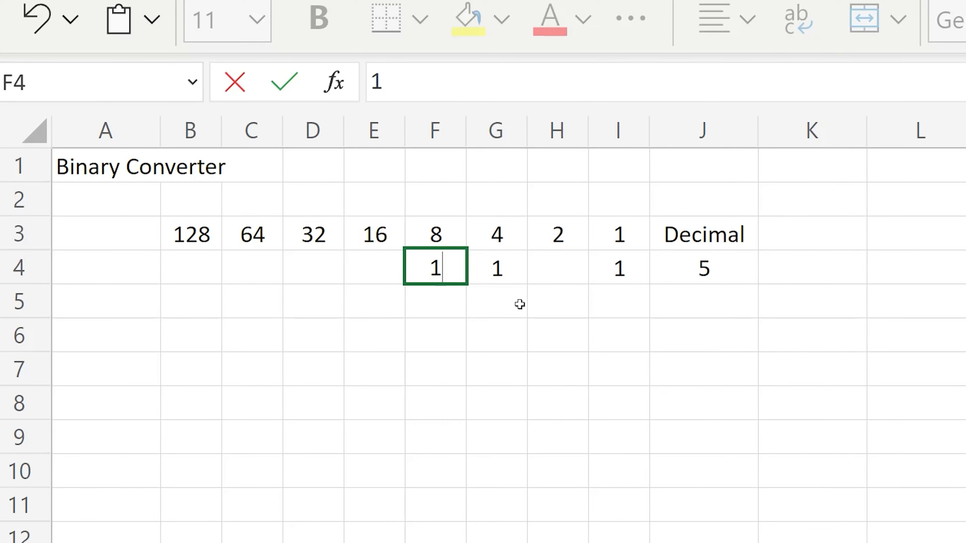
key("Return")
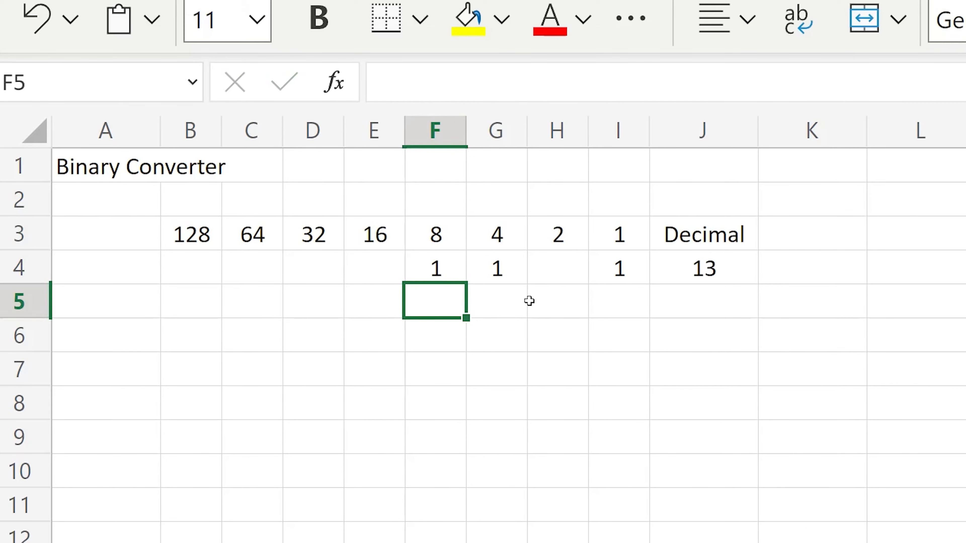
left_click(558, 274)
type("1")
left_click(560, 301)
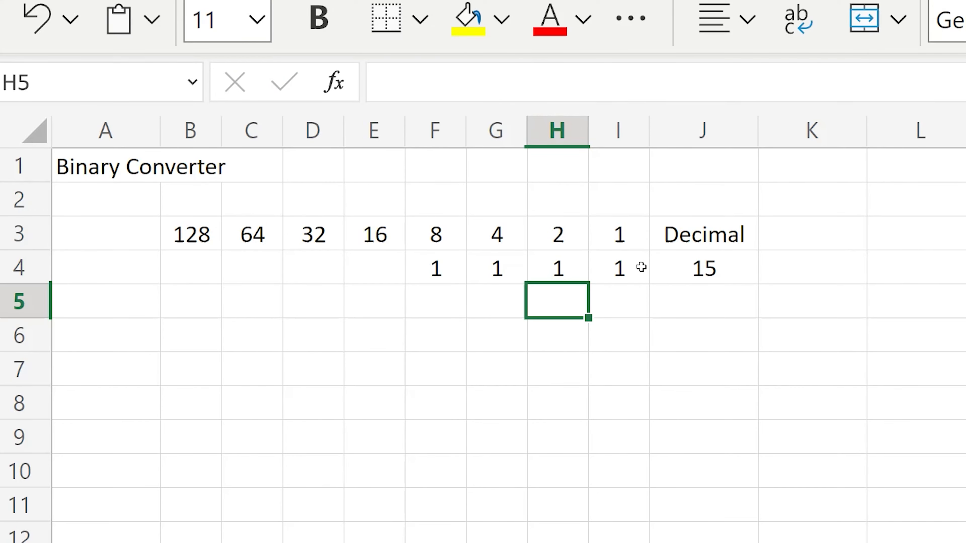
Clear the binary digit in cell I4 and select the decimal result in J4.
left_click(623, 267)
key("Delete")
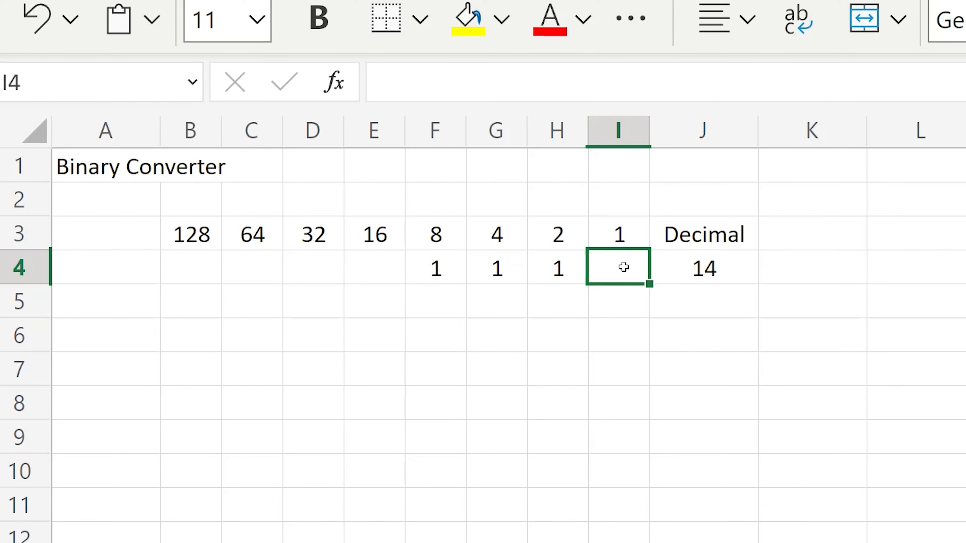
left_click(703, 280)
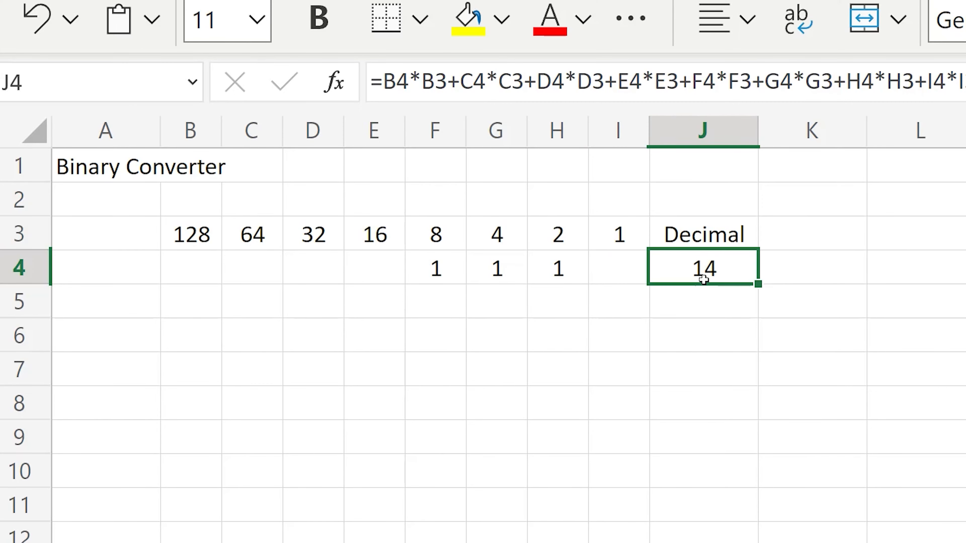
Open the decimal formula in J4 to examine its cell references.
double_click(704, 280)
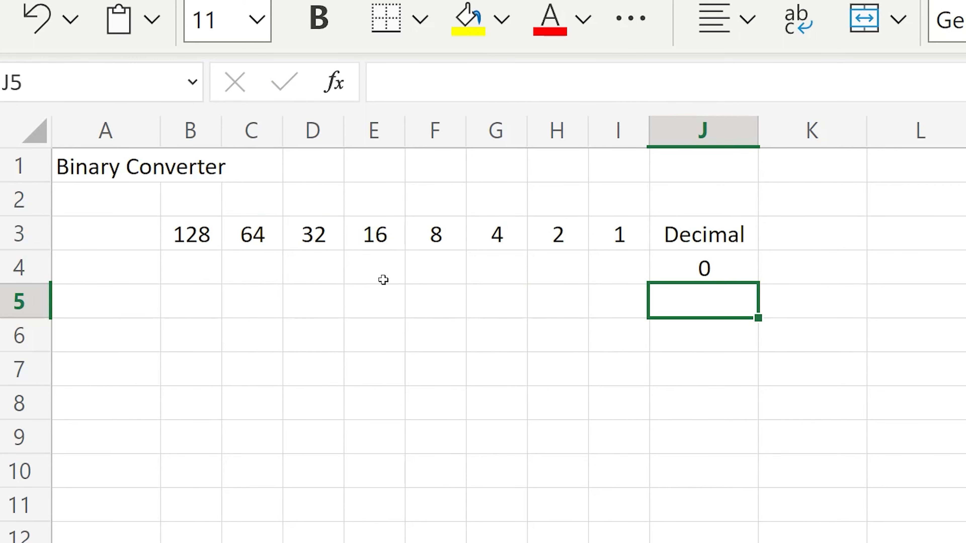
Enter the binary digits 1, 0, 1, 0, 1, 0, 1, 0 across cells B5 to I5.
left_click(216, 297)
type("1")
key("Tab")
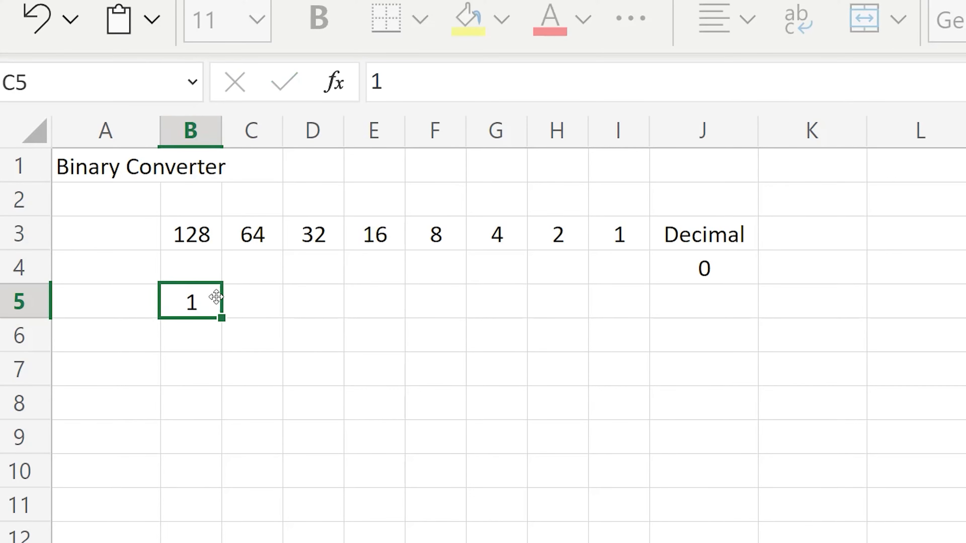
type("0")
key("Tab")
type("1")
key("Tab")
type("0")
key("Tab")
type("1")
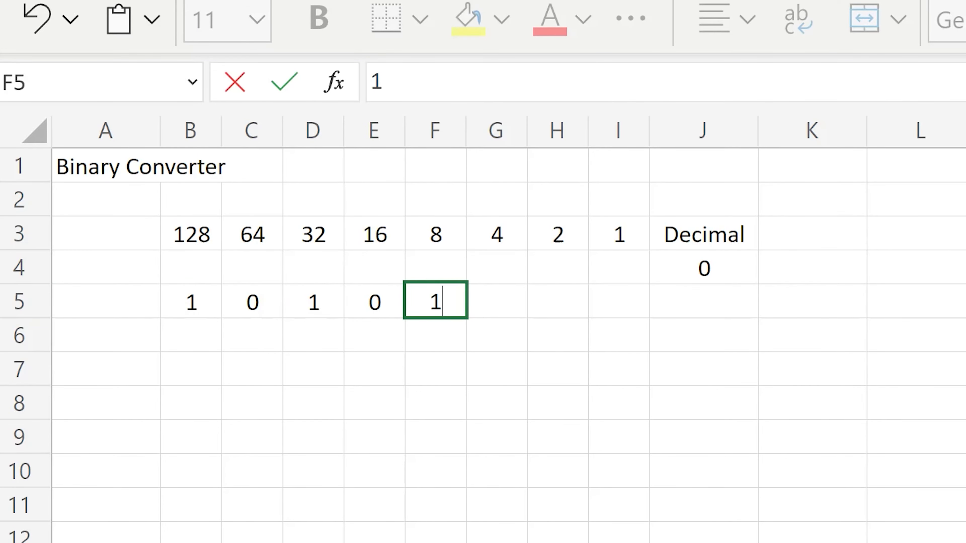
key("Tab")
type("0")
key("Tab")
type("1")
key("Tab")
type("0")
key("Tab")
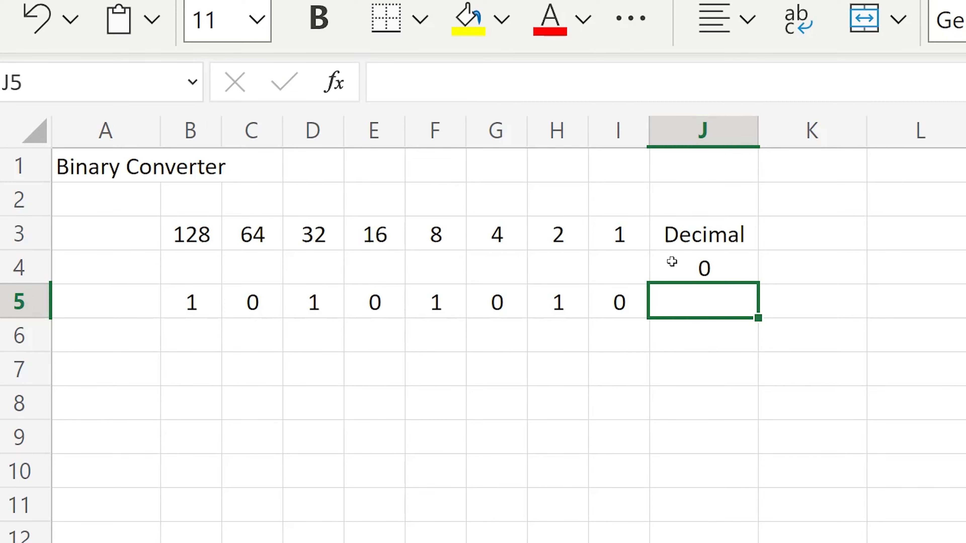
Fill the decimal formula from J4 down into J5.
left_click(733, 271)
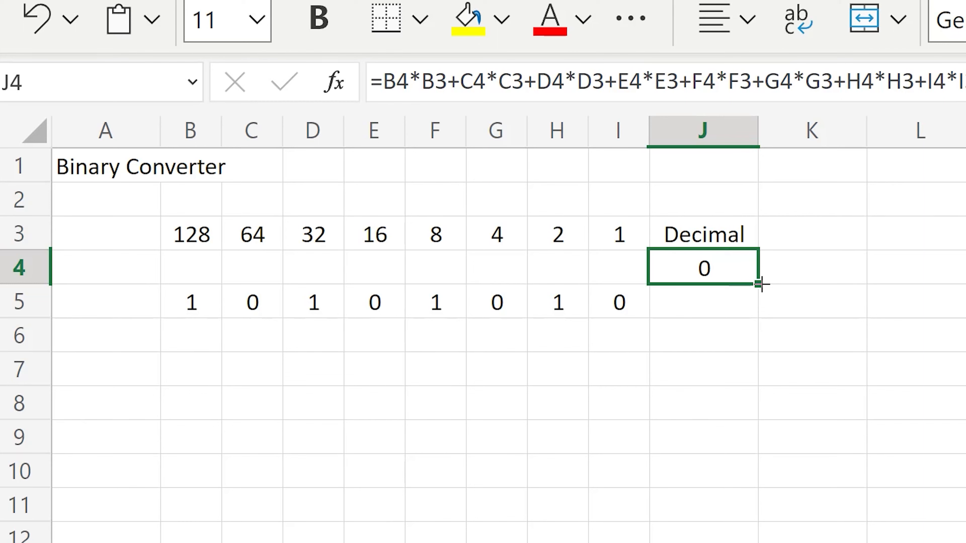
left_click_drag(757, 284, 744, 311)
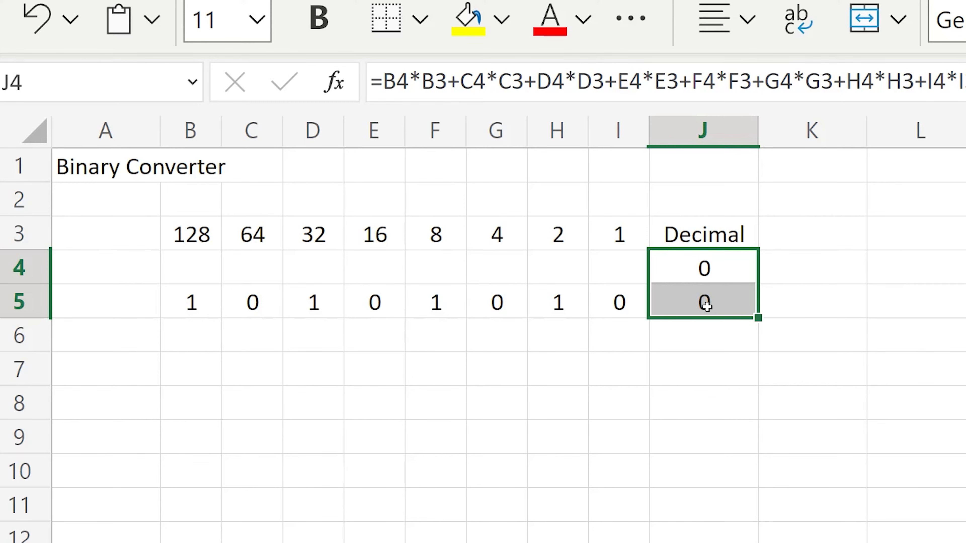
Enter the binary digit 1 in cells B4, C4, E4 and F4, leaving D4 empty.
left_click(215, 266)
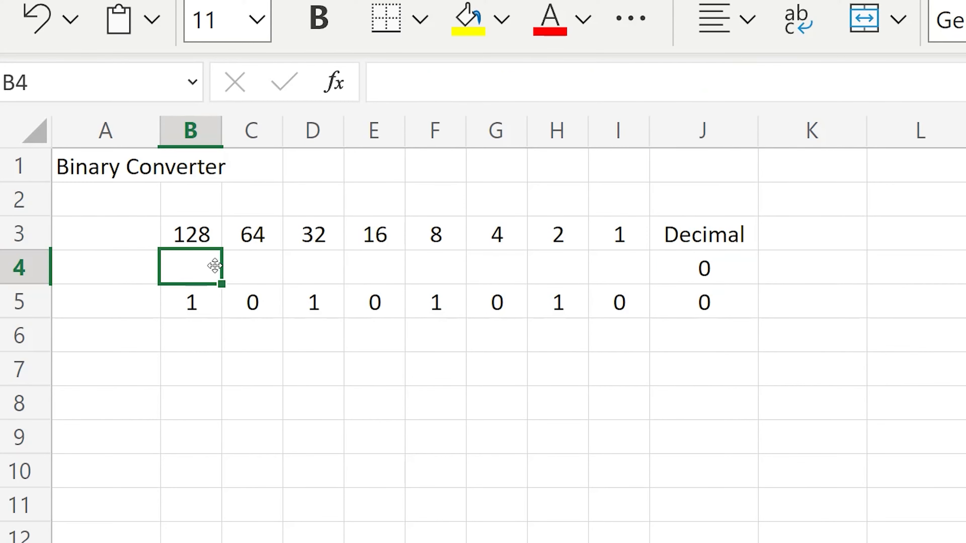
type("1")
key("Tab")
type("1")
key("Tab")
key("Tab")
type("1")
key("Tab")
type("1")
key("Tab")
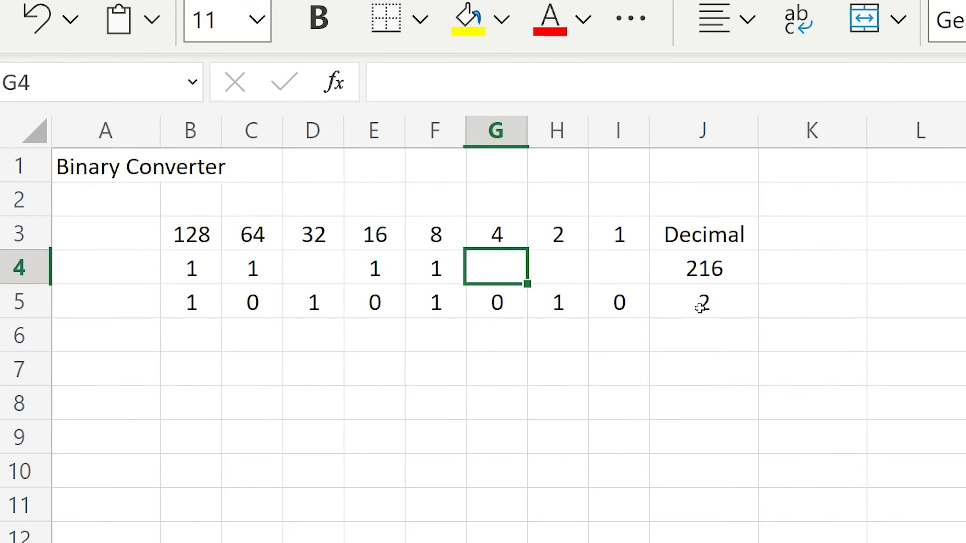
Open the copied formula in J5 to examine which cells it references.
left_click(715, 302)
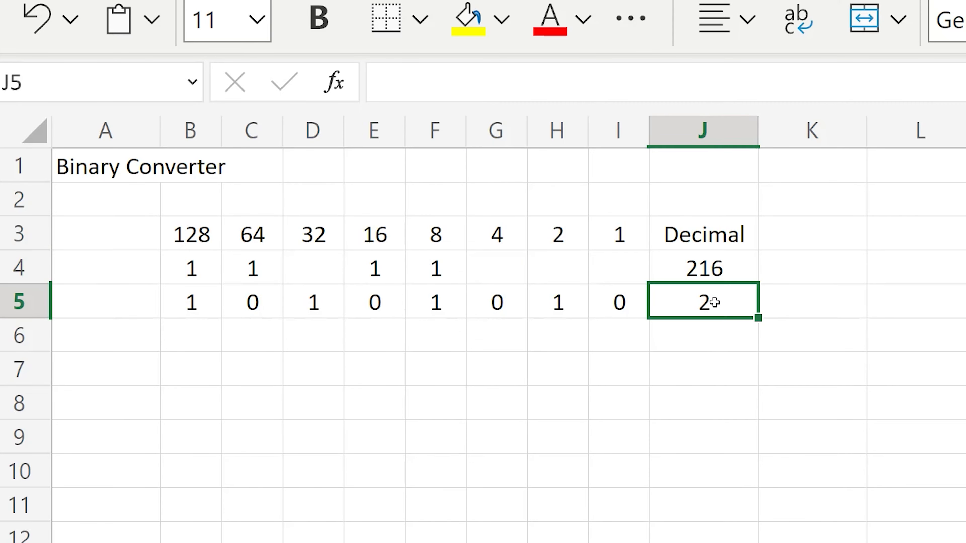
key("F2")
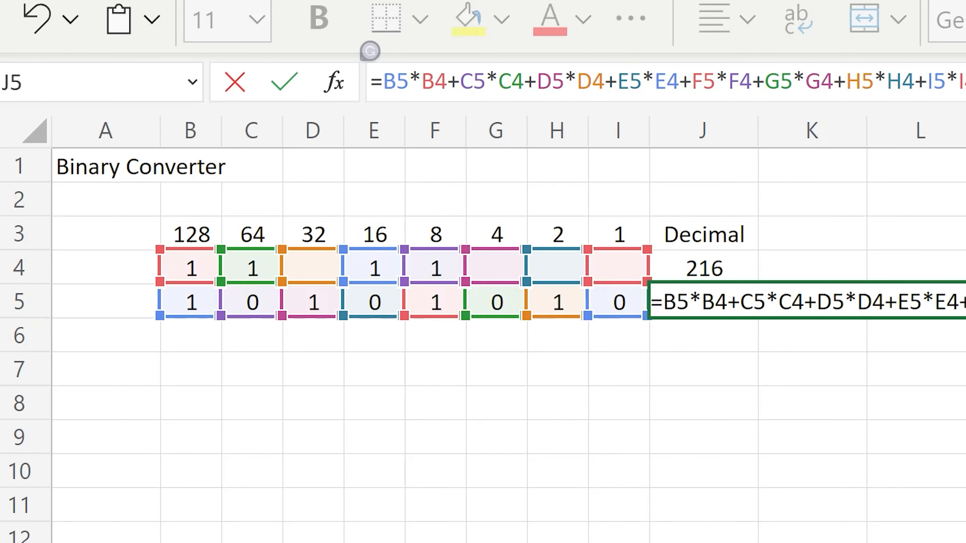
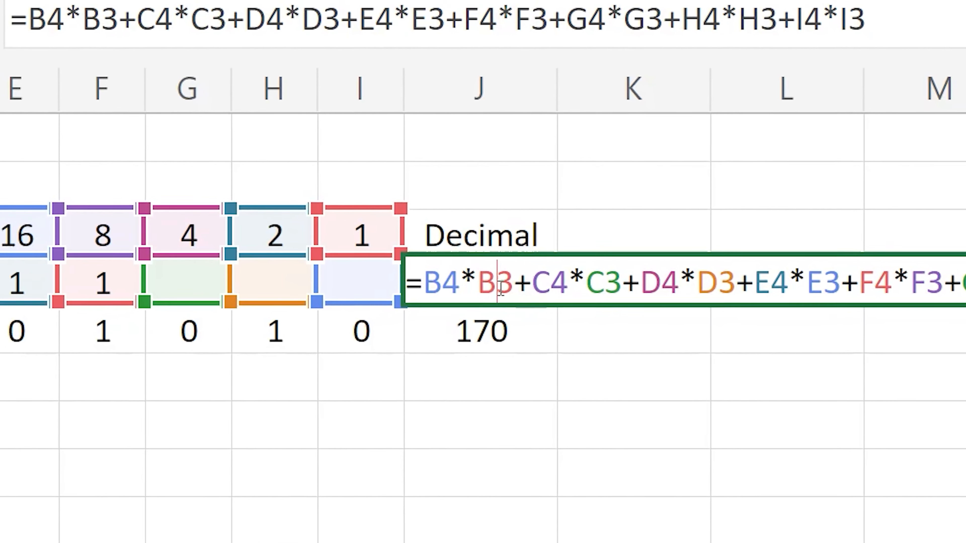
Make the row of all eight place-value references in J4's formula absolute, from B$3 through I$3.
left_click(400, 288)
type("$")
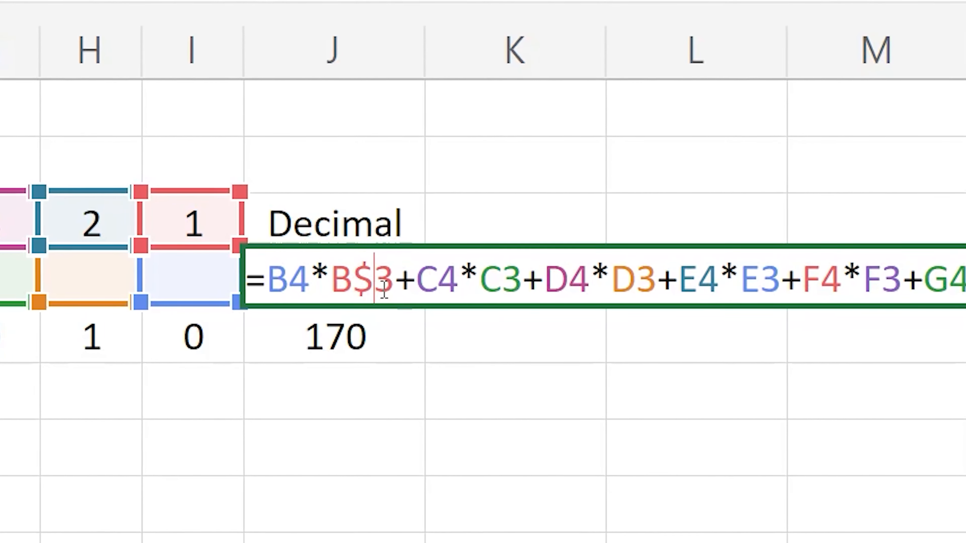
left_click(475, 281)
type("$")
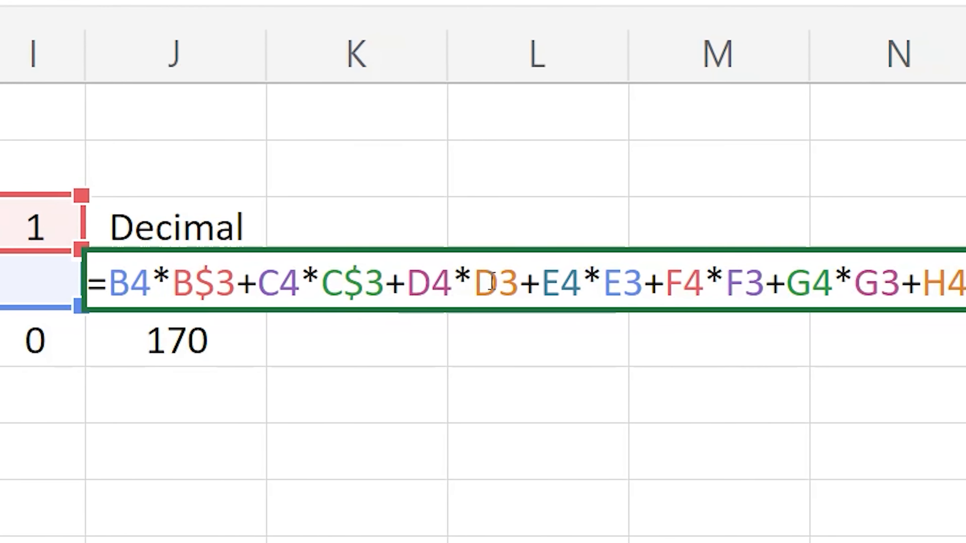
left_click(491, 282)
type("$")
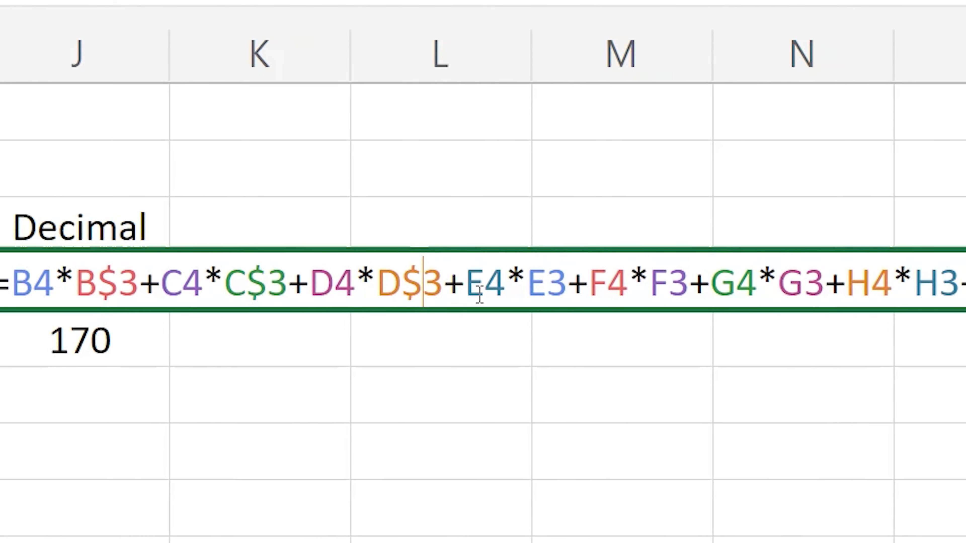
left_click(621, 283)
type("$")
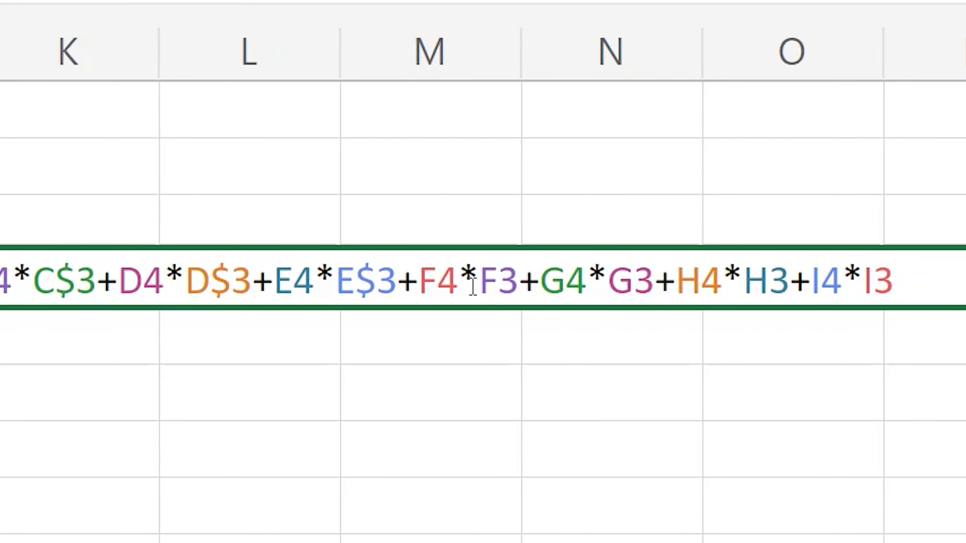
left_click(591, 281)
type("$")
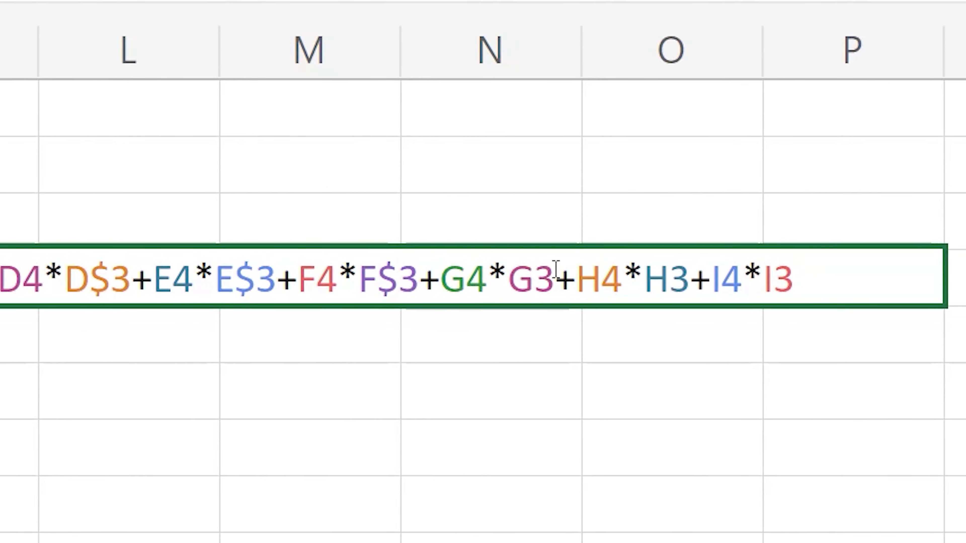
left_click(529, 280)
type("$")
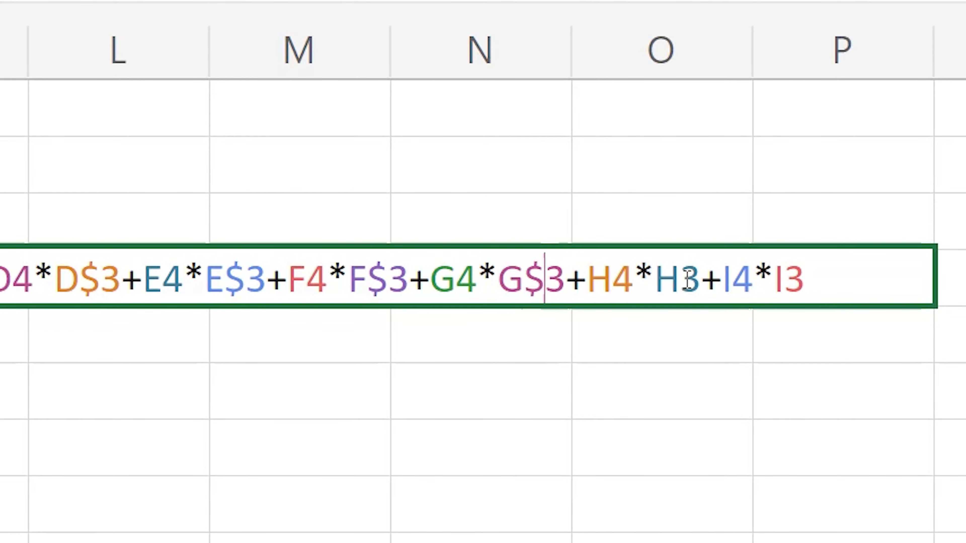
left_click(812, 290)
type("$3+C4*C$3+")
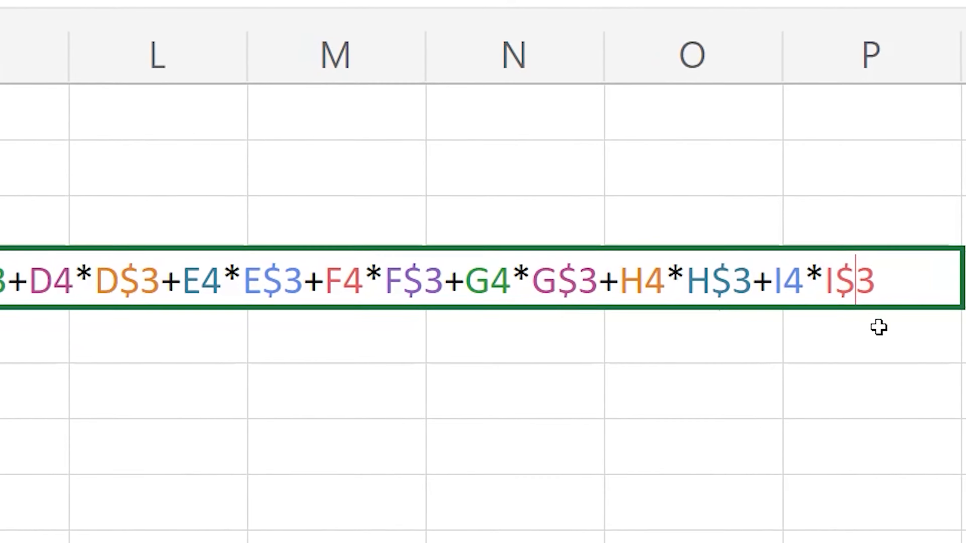
key("Return")
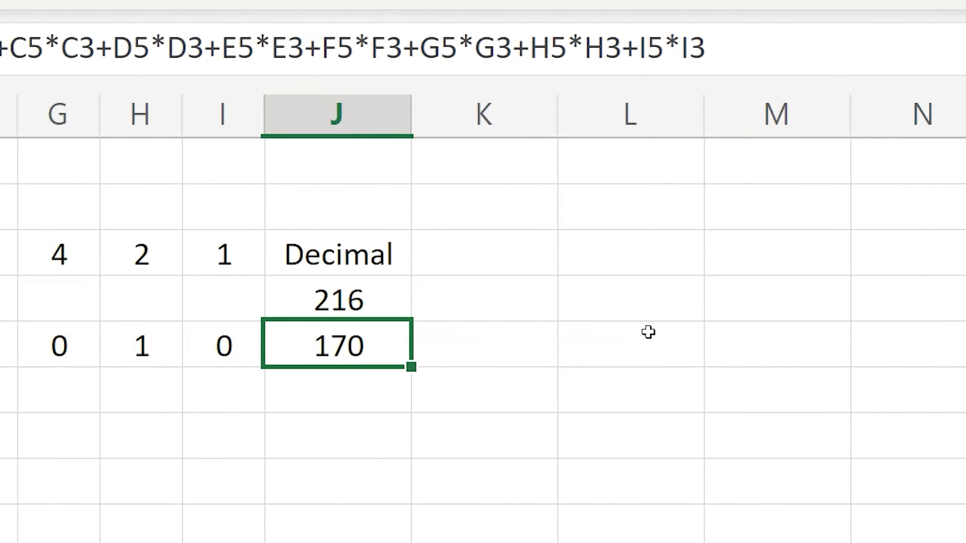
Fill the corrected decimal formula from J4 down through J7.
left_click(382, 301)
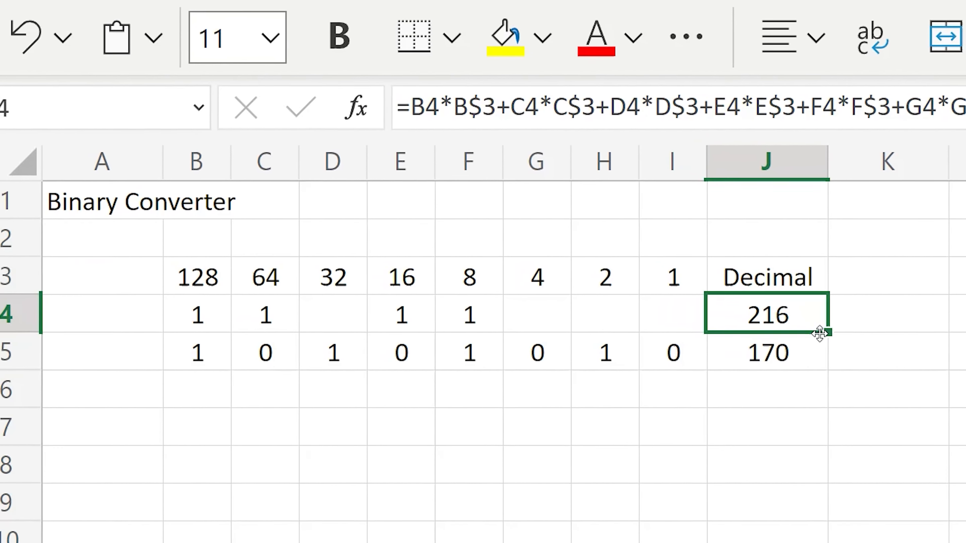
left_click_drag(411, 321, 403, 421)
left_click_drag(823, 414, 823, 417)
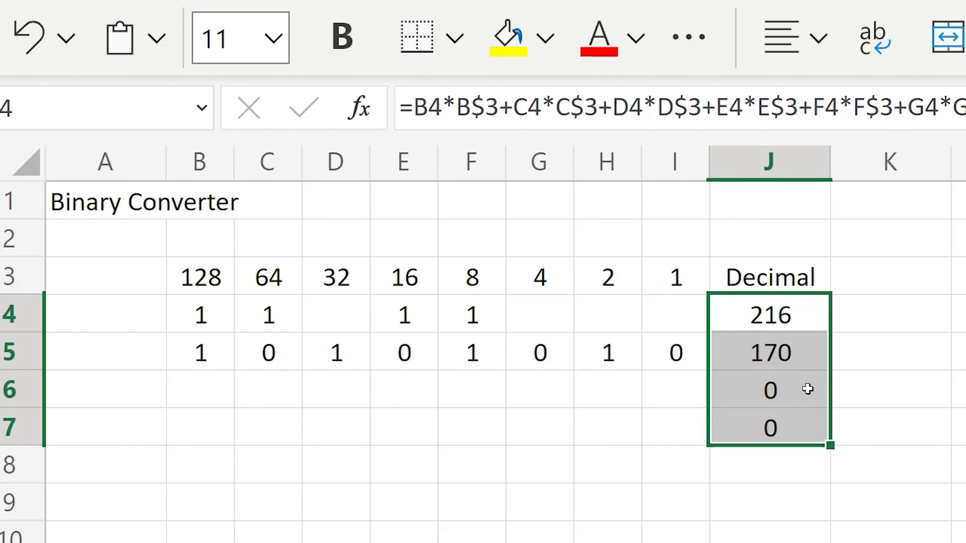
Inspect the copied formulas in J5 and J7 to check which cells they reference.
left_click(773, 350)
double_click(773, 349)
key("Escape")
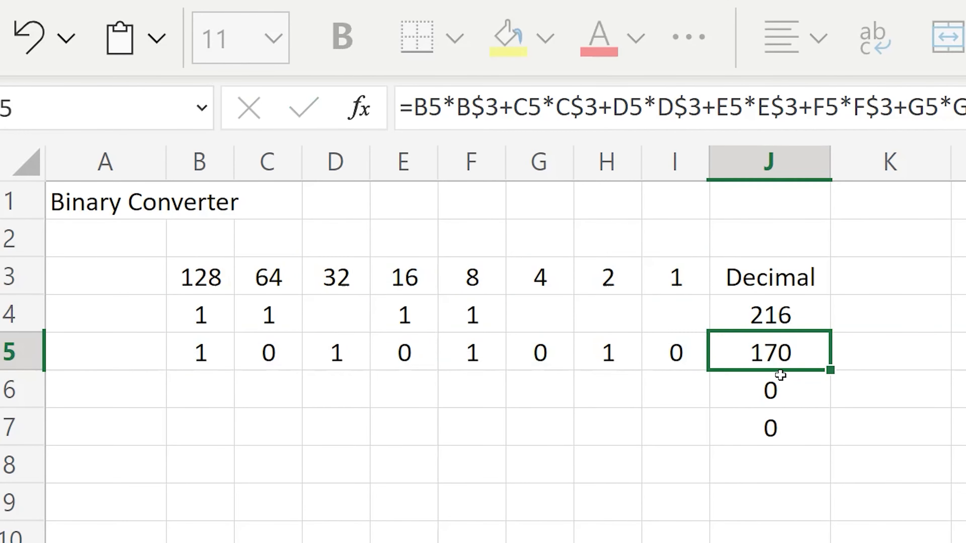
double_click(795, 427)
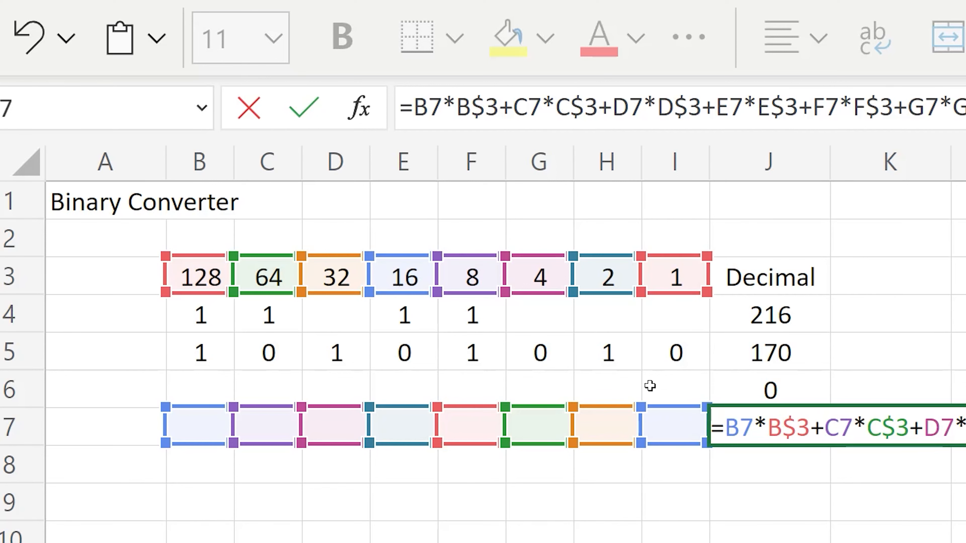
key("Escape")
Enter the binary digits 1, 1, 1, 0 across cells F6 to I6.
left_click(455, 392)
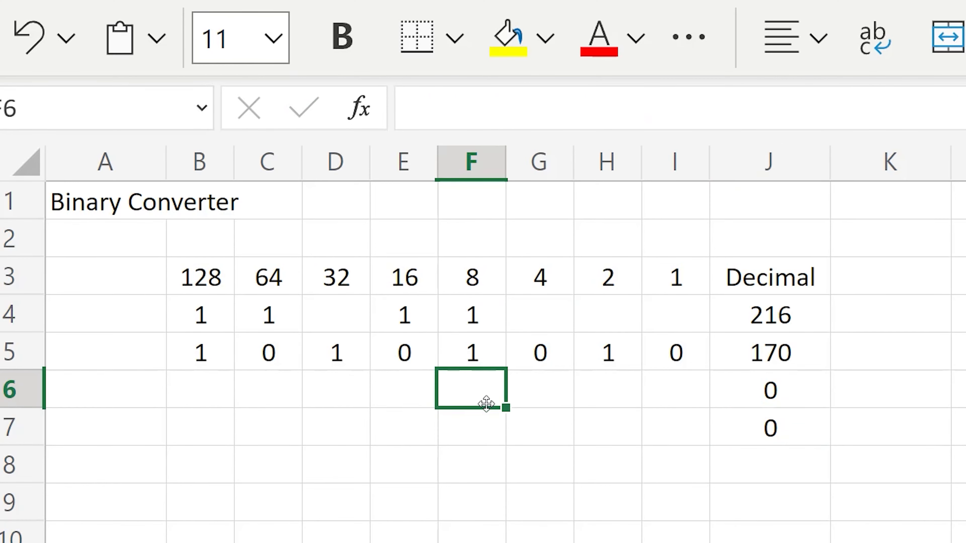
type("1")
left_click(567, 387)
type("1")
left_click(606, 388)
type("1")
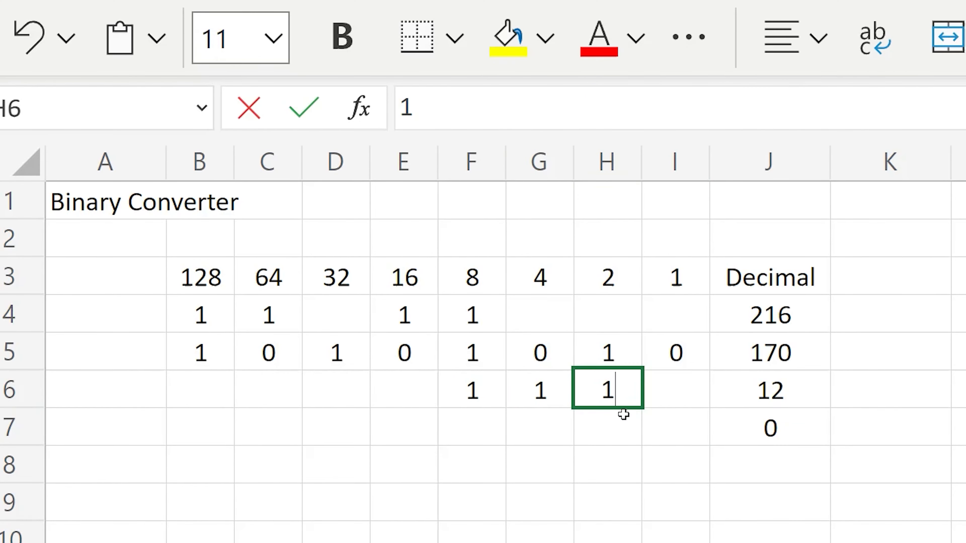
left_click(600, 425)
left_click(665, 387)
type("0")
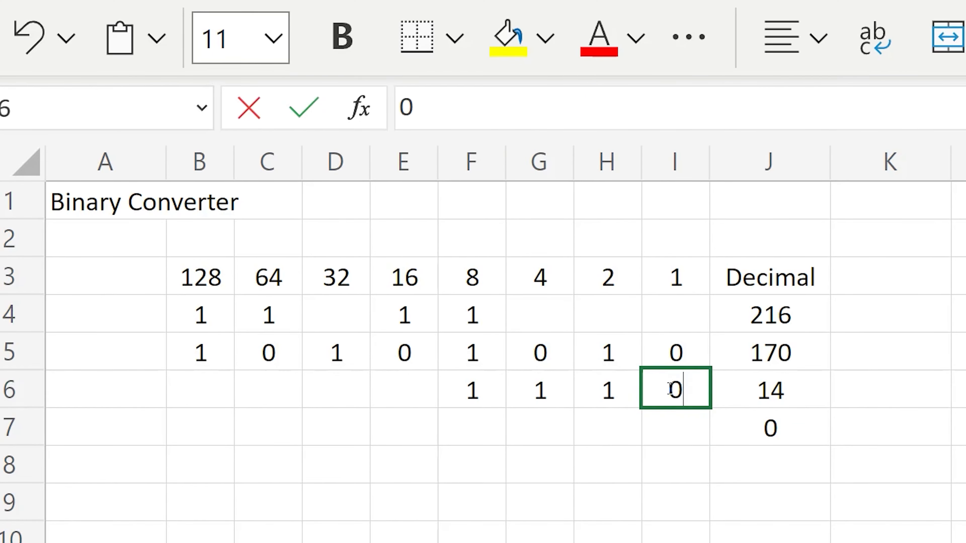
left_click(641, 426)
Enter the binary digits 1, 0, 1, 0, 1 across cells E7 to I7.
left_click(397, 425)
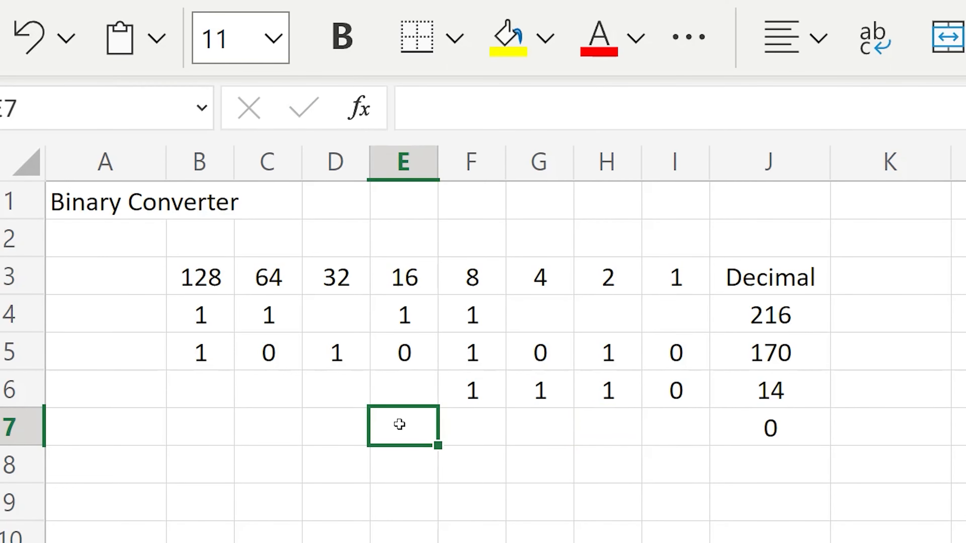
type("1")
left_click(528, 433)
type("1")
left_click(670, 429)
type("1")
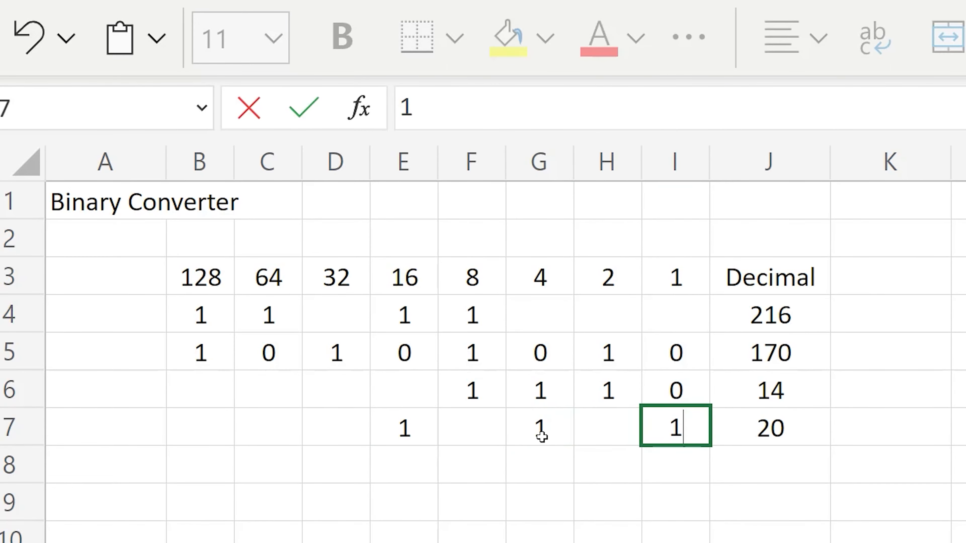
left_click(465, 427)
type("0")
left_click(608, 426)
type("0")
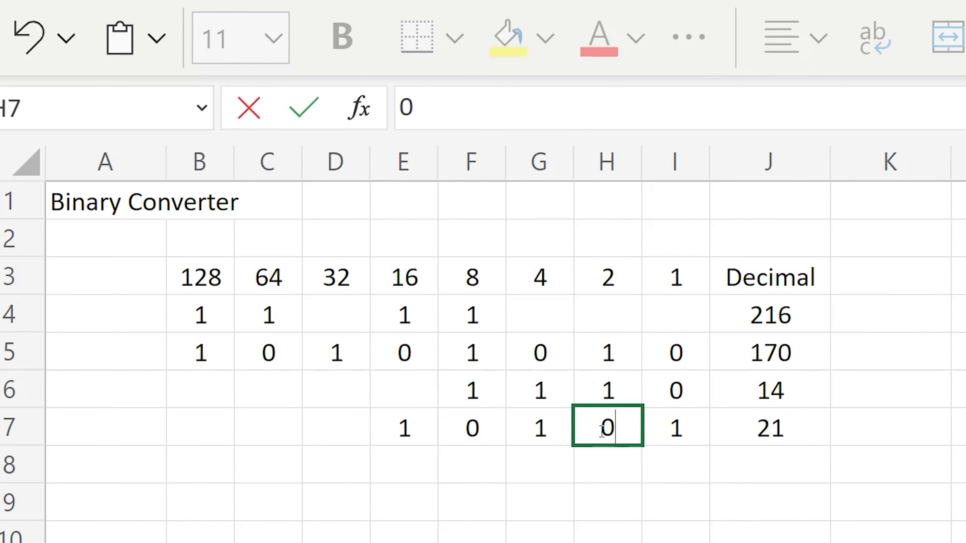
left_click(614, 474)
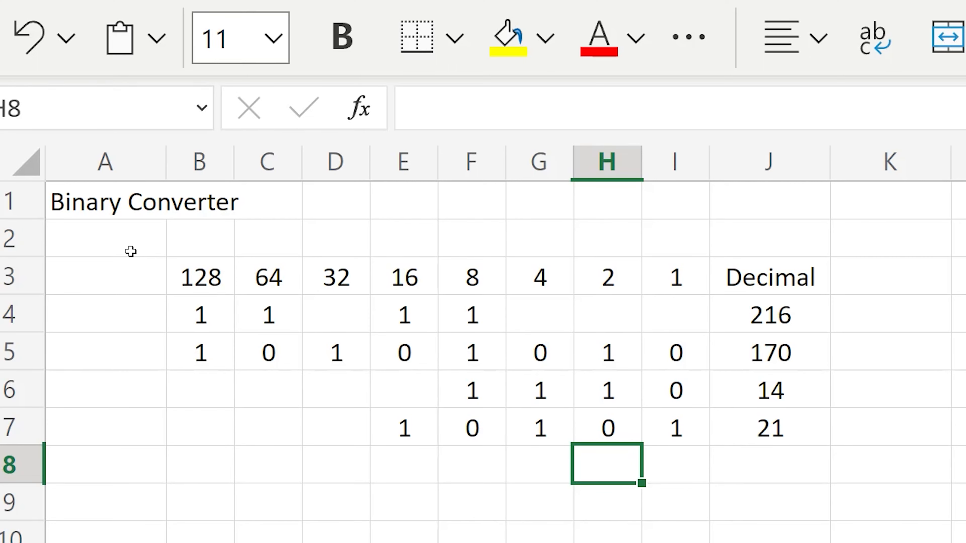
Enter the quiz numbers 9, 15, 21 and 87 down cells A4 to A7.
left_click(128, 310)
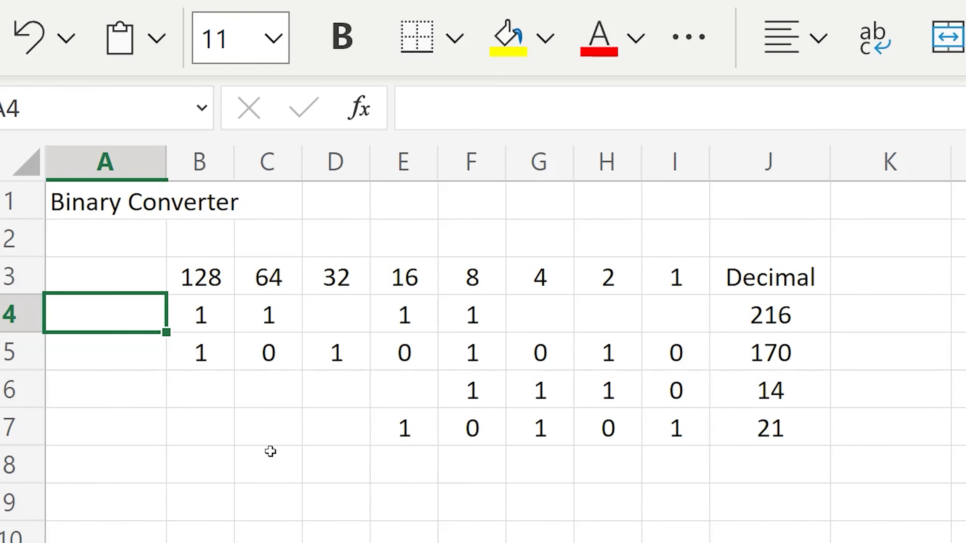
type("9")
key("Return")
type("15")
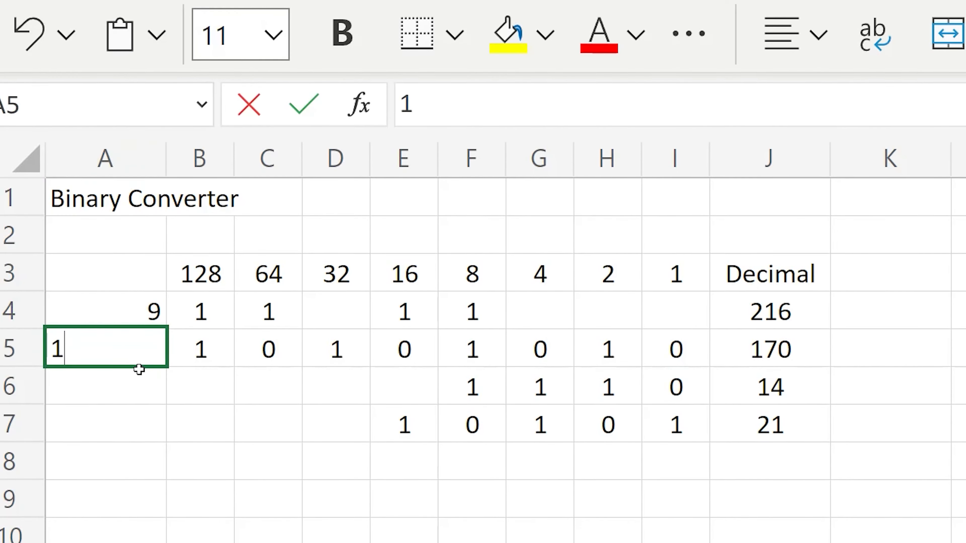
key("Return")
type("21")
key("Return")
type("87")
key("Return")
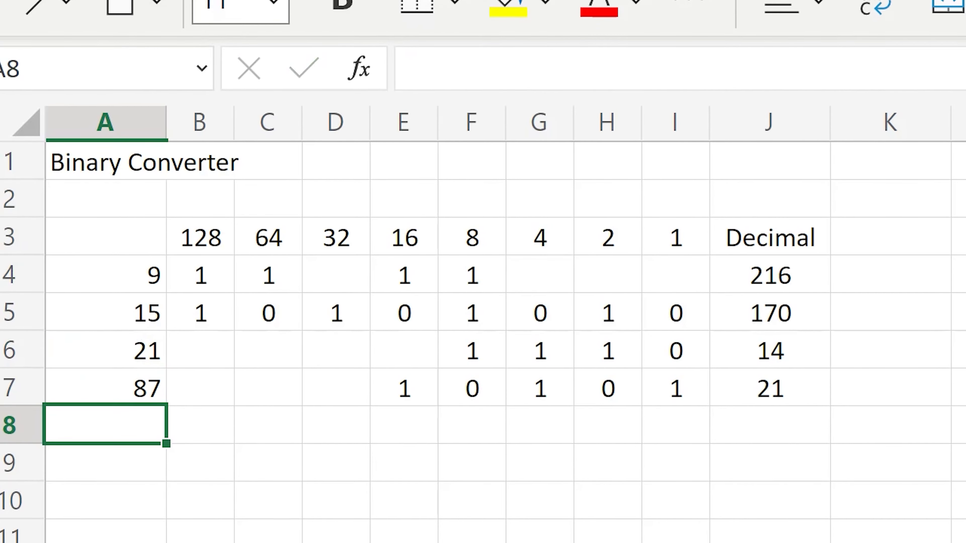
Continue the quiz numbers in cells A8 to A13 with 95, 102, 135, 167, 208 and 248.
type("95")
key("Return")
type("102")
key("Return")
type("135")
key("Return")
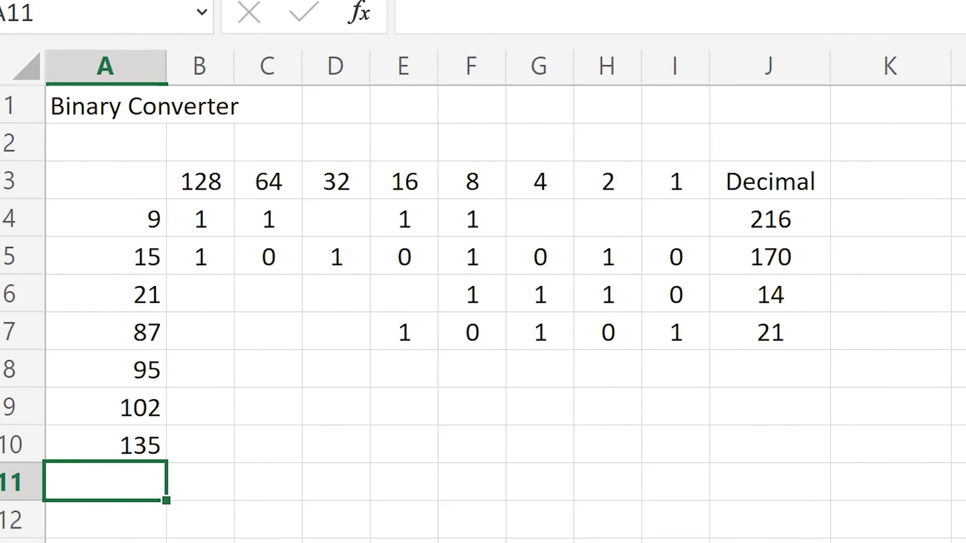
type("167")
key("Return")
type("208")
key("Return")
type("248")
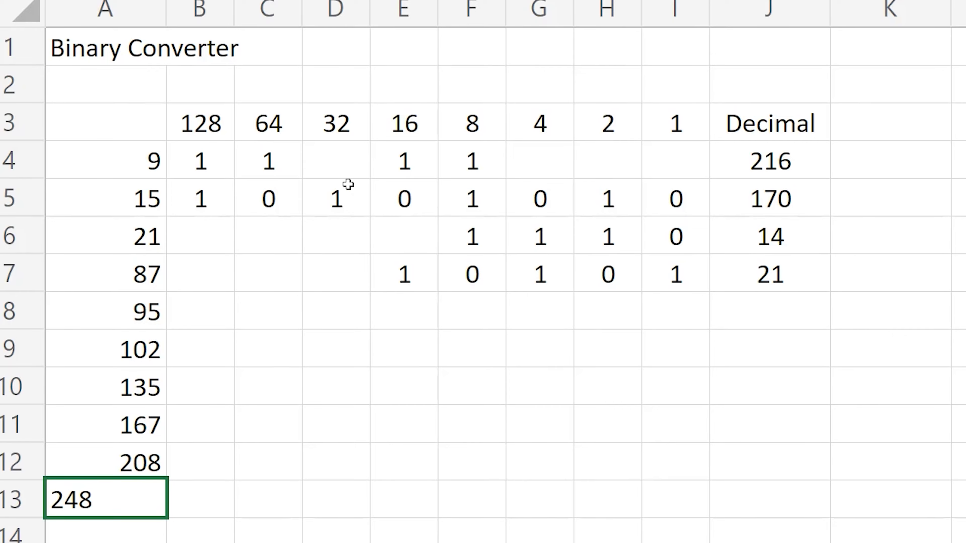
Start an IF formula in K4 whose logical test compares J4 with A4 (J4=A4).
left_click(863, 160)
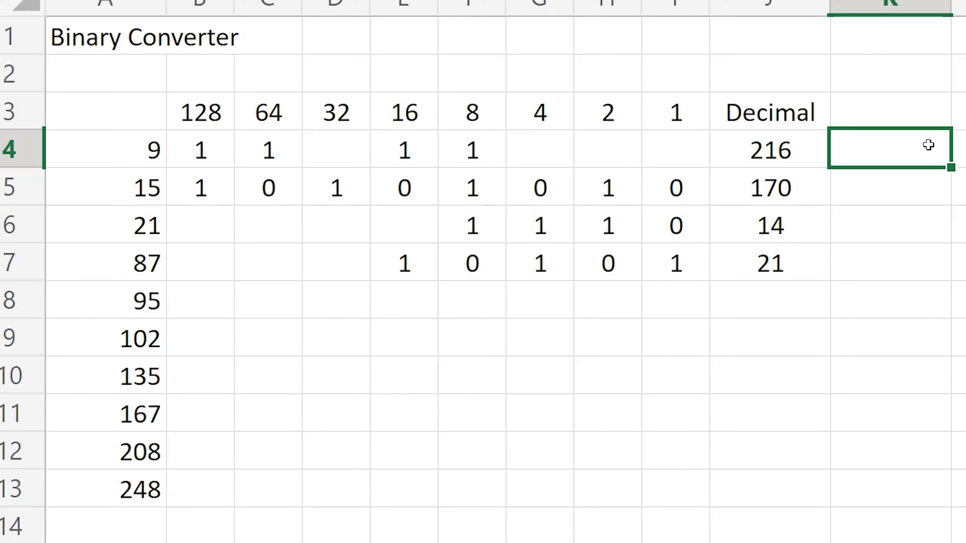
type("=")
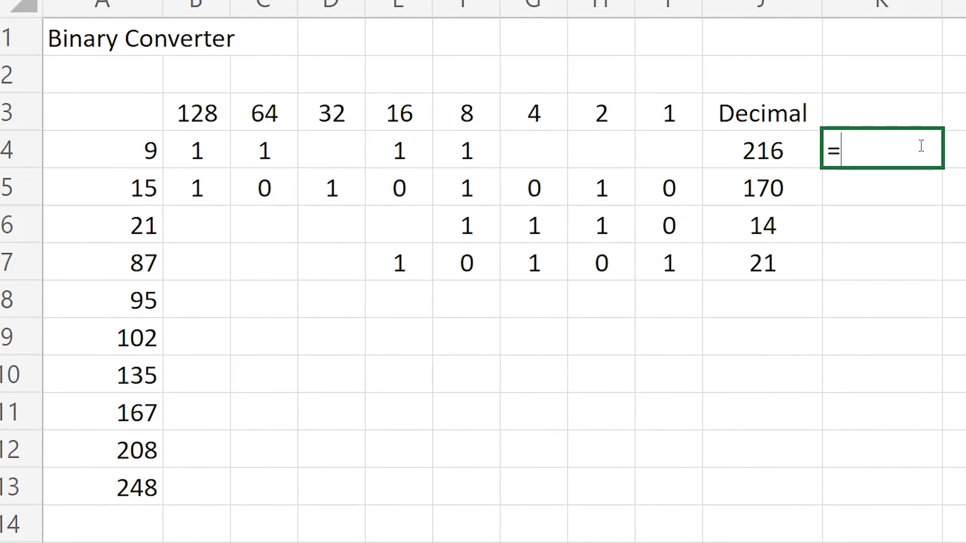
type("if(")
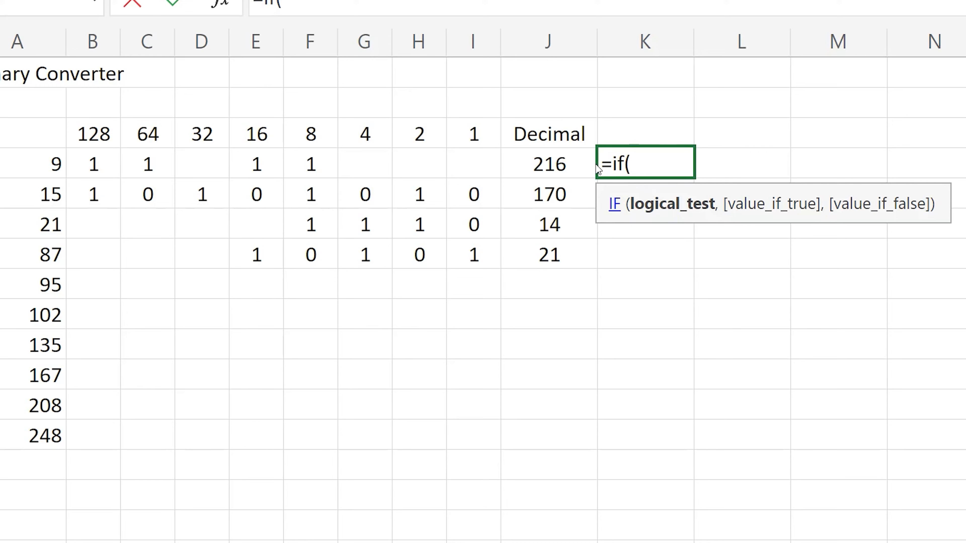
left_click(550, 164)
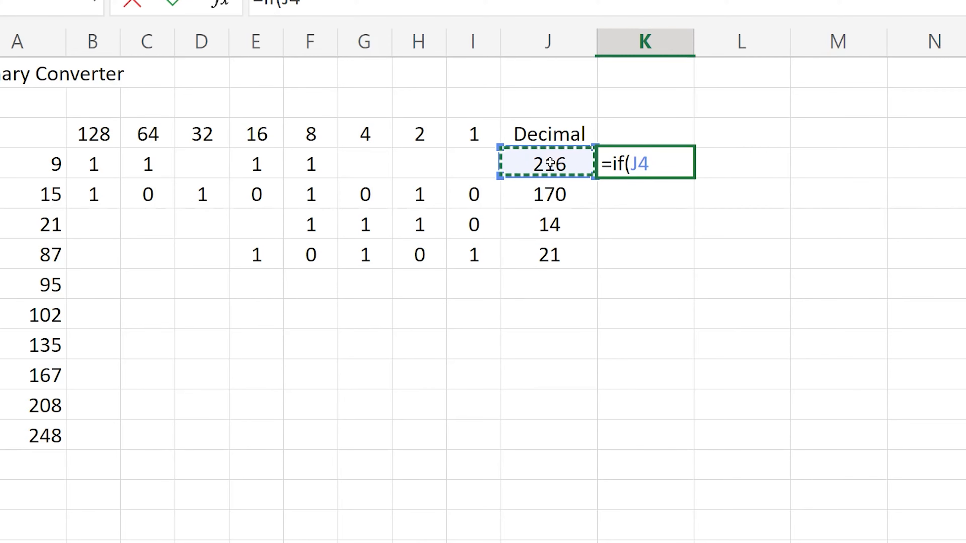
type("=")
left_click(35, 172)
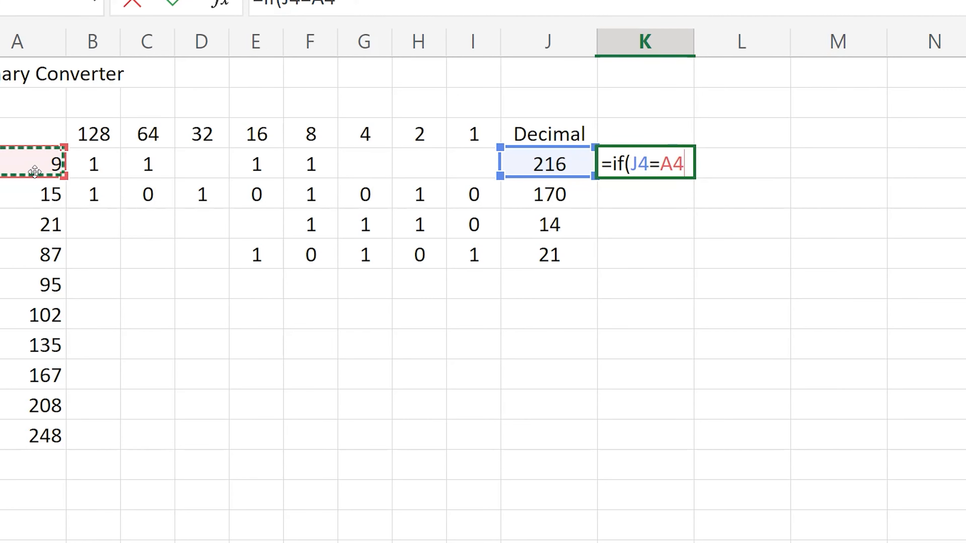
type(",")
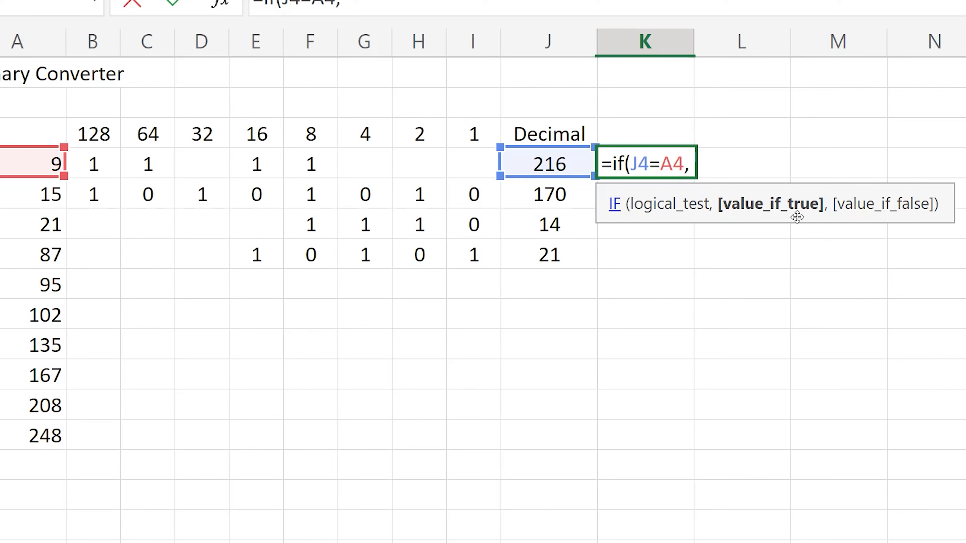
Complete the IF formula in K4 so it returns "Correct" when true and "Incorrect" when false.
type("\"")
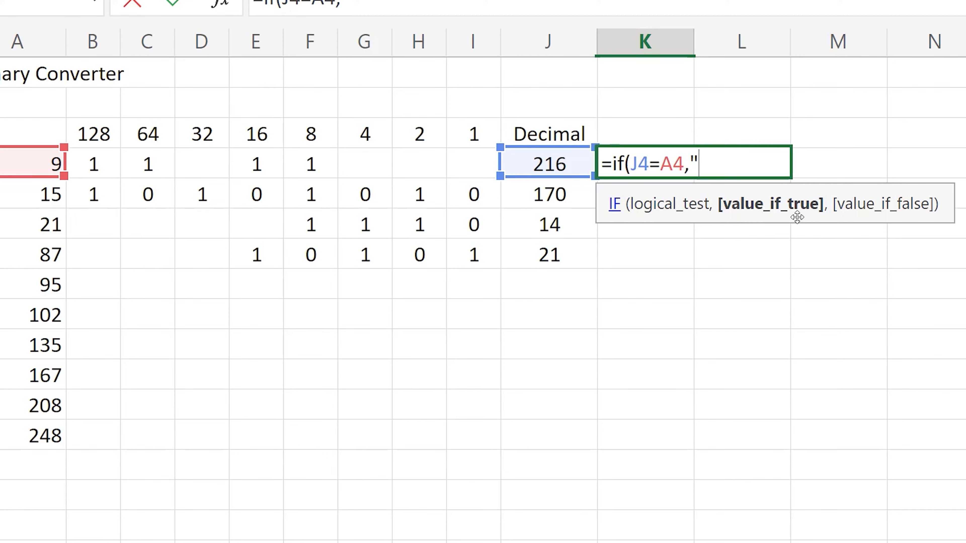
type("Correct")
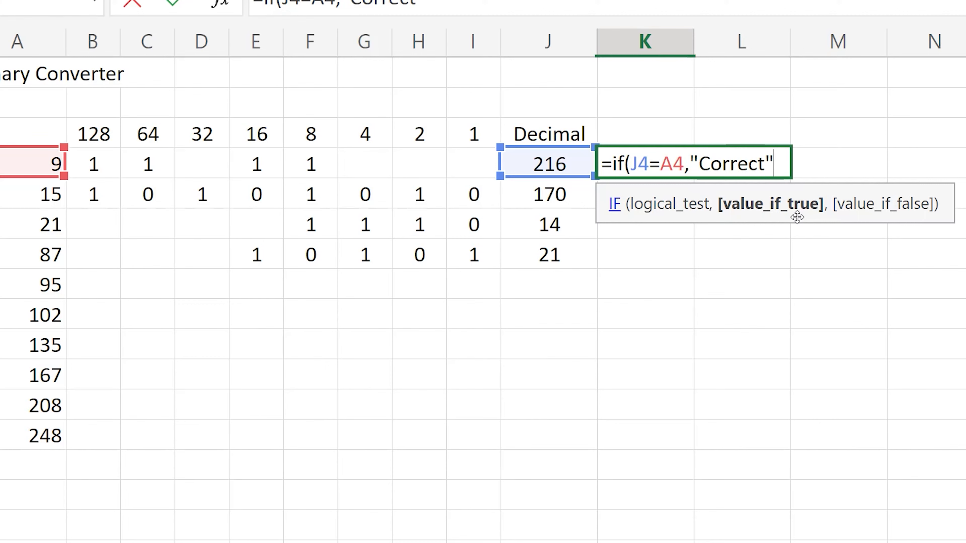
type("\",\"")
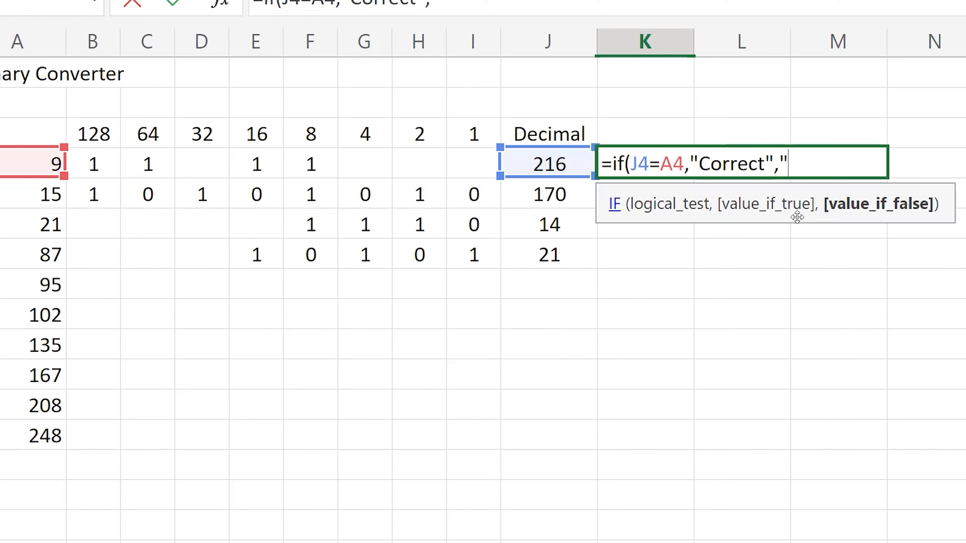
type("Incorre")
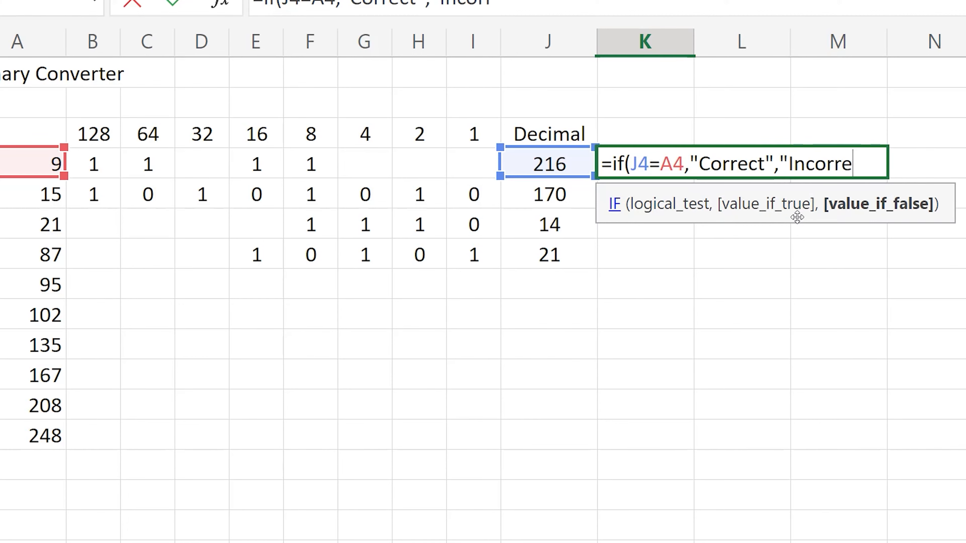
type("ct\"")
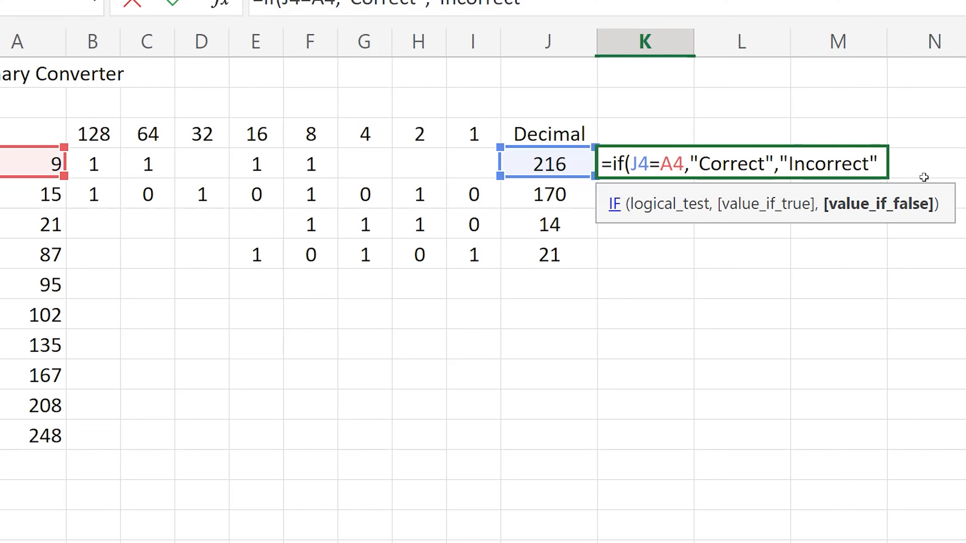
type(")")
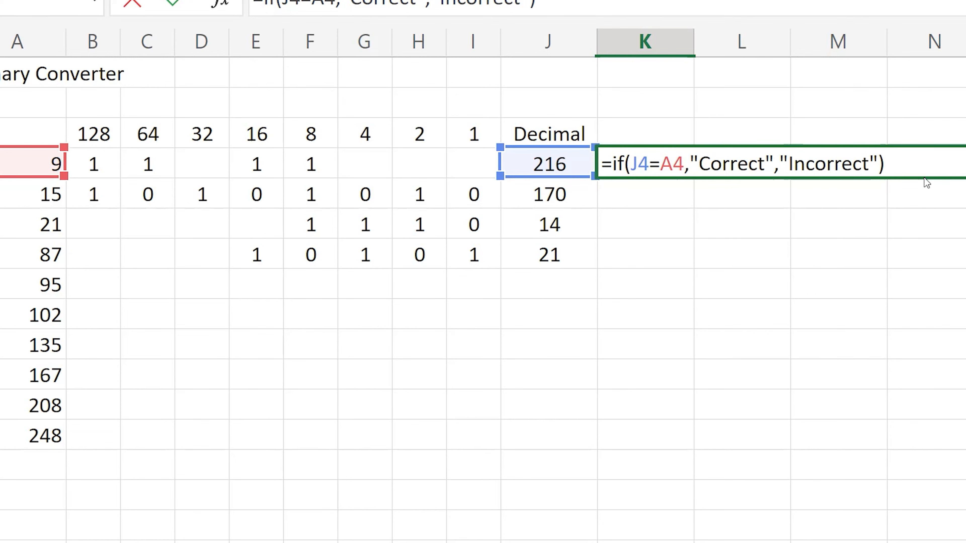
key("Return")
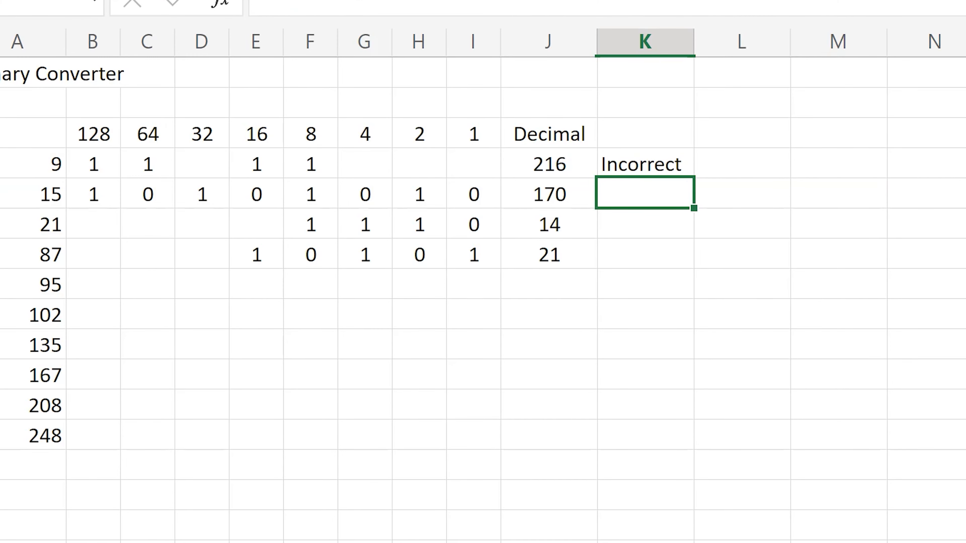
Fill the K4 formula down to K13 and clear the binary digits in rows 4 to 7.
left_click(666, 164)
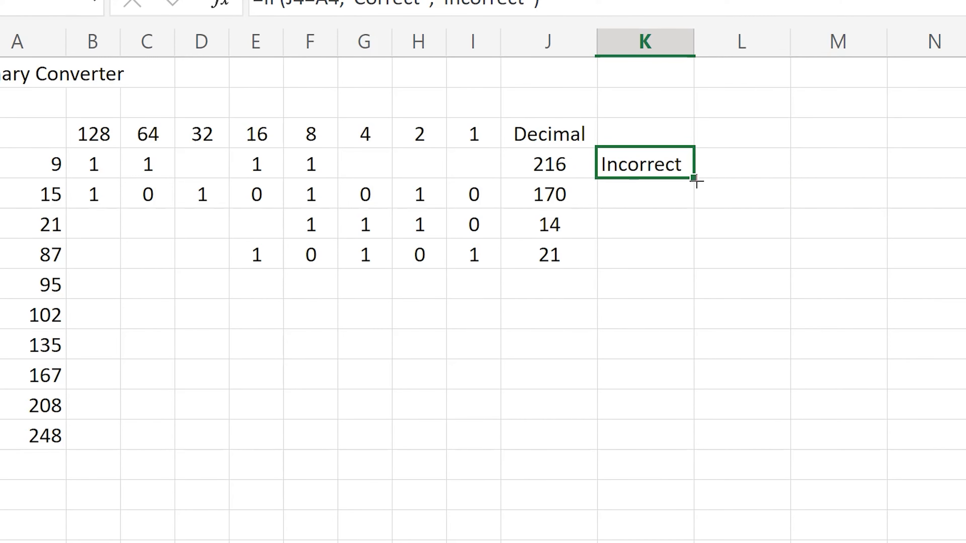
left_click_drag(695, 178, 709, 430)
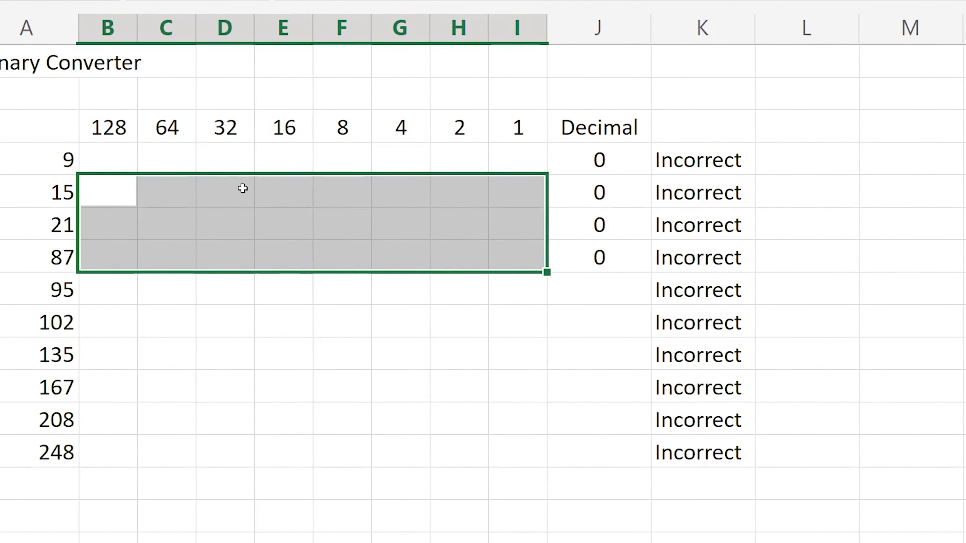
left_click(197, 164)
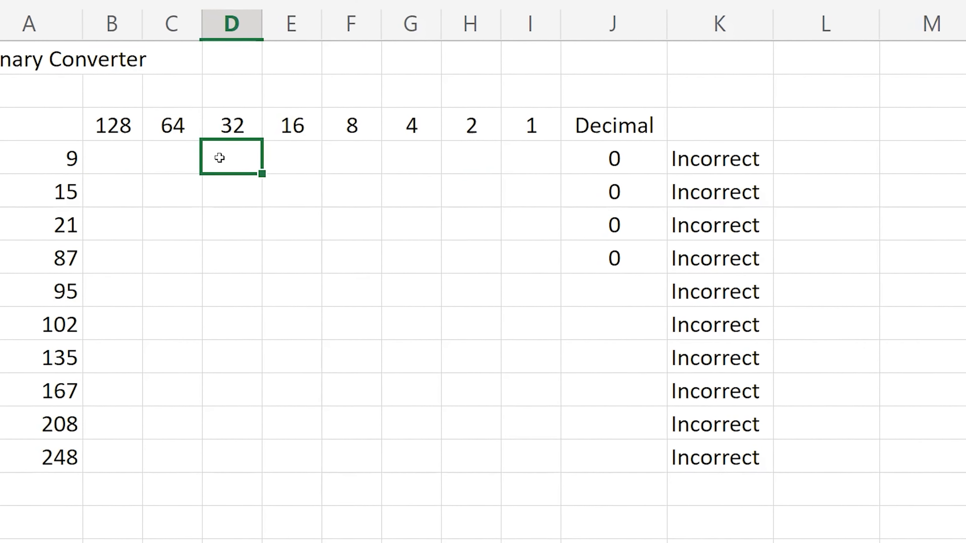
Answer the quiz number 9 by entering 1 in F4 and I4, under the 8 and 1 headings.
left_click(367, 158)
type("1")
key("Right")
key("Right")
key("Right")
type("1")
key("Return")
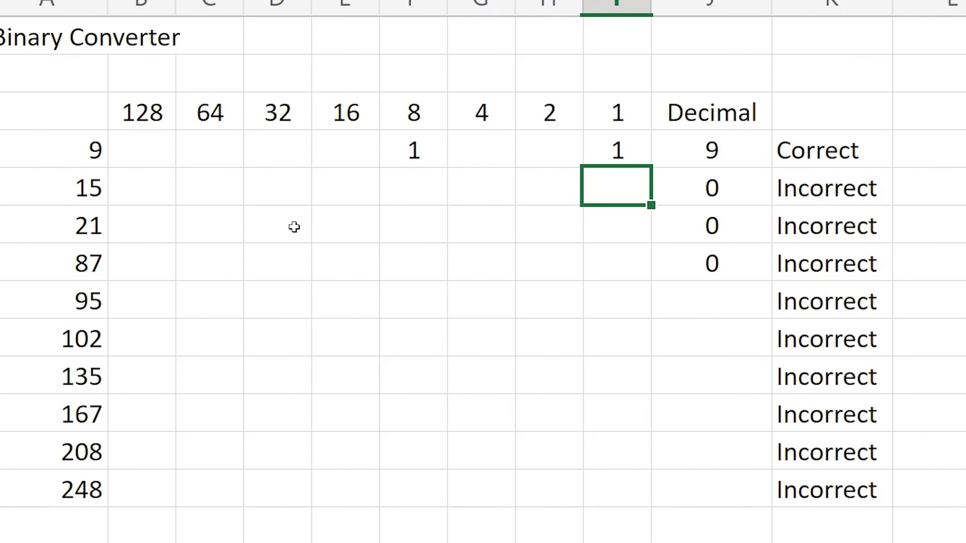
Answer the quiz number 21 by entering 1 in E6, G6 and I6, under the 16, 4 and 1 headings.
left_click(344, 224)
type("1")
key("Right")
key("Right")
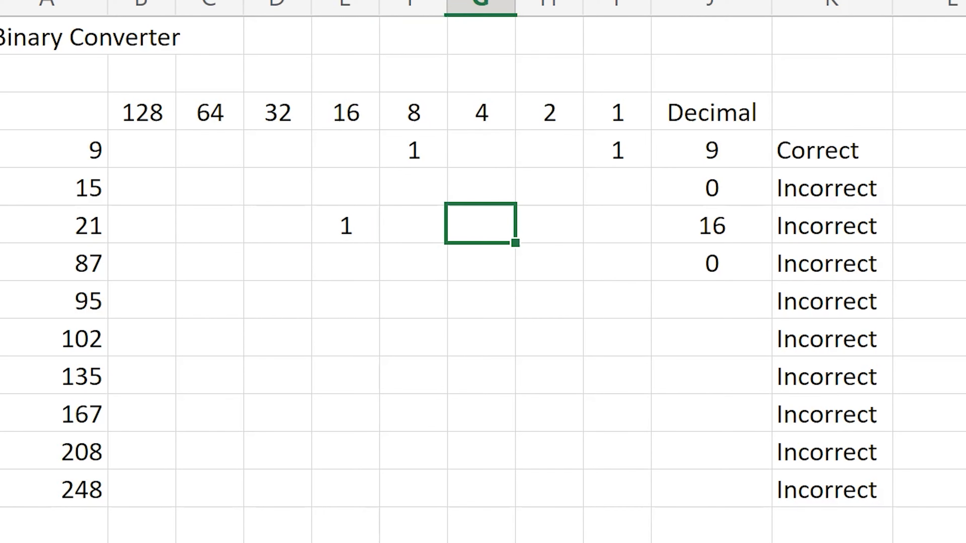
type("1")
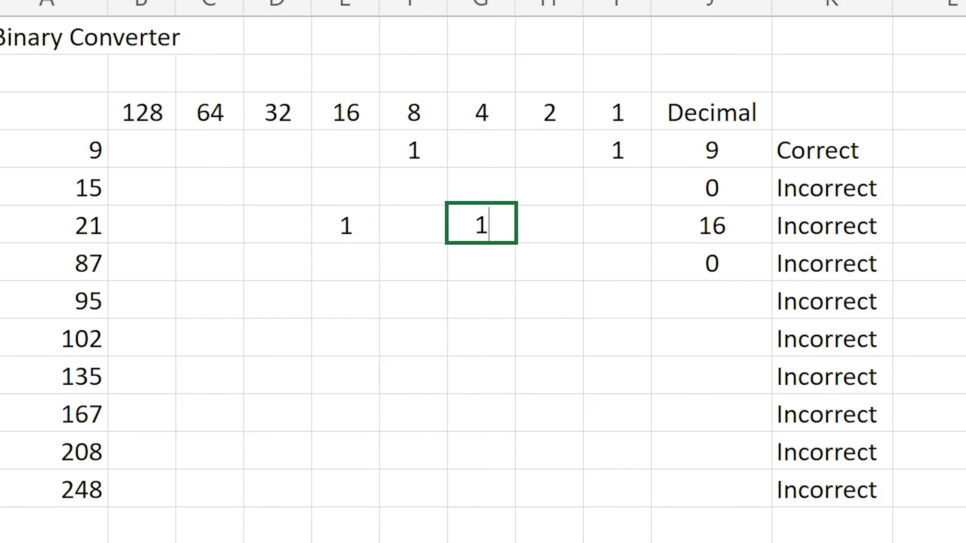
key("Right")
Fill the gaps in the answers for 9 and 21 with 0 in G4, H4, H6 and F6.
key("Right")
type("1")
key("Left")
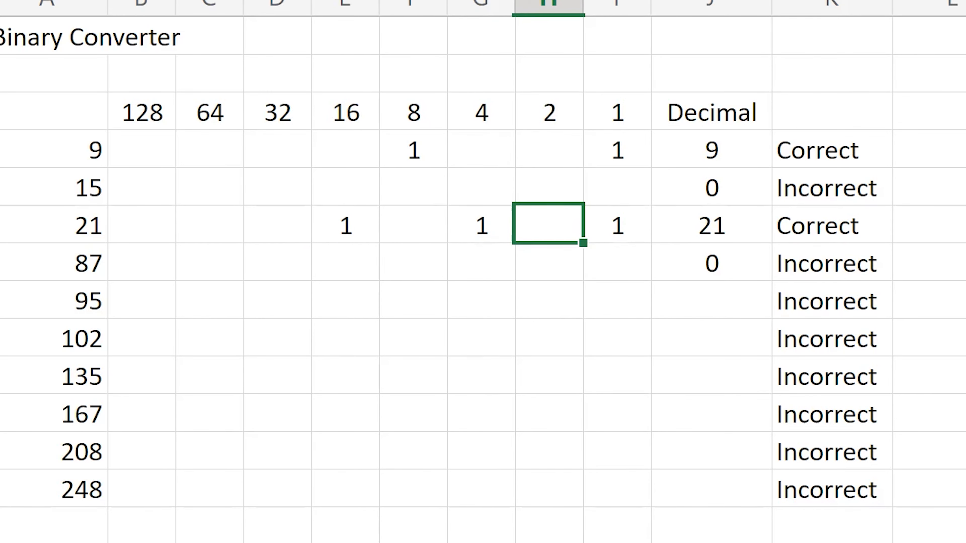
key("Left")
key("Left")
key("Up")
key("Up")
key("Right")
type("0")
key("Right")
type("0")
key("Down")
key("Down")
type("0")
key("Left")
key("Left")
type("0")
left_click(381, 306)
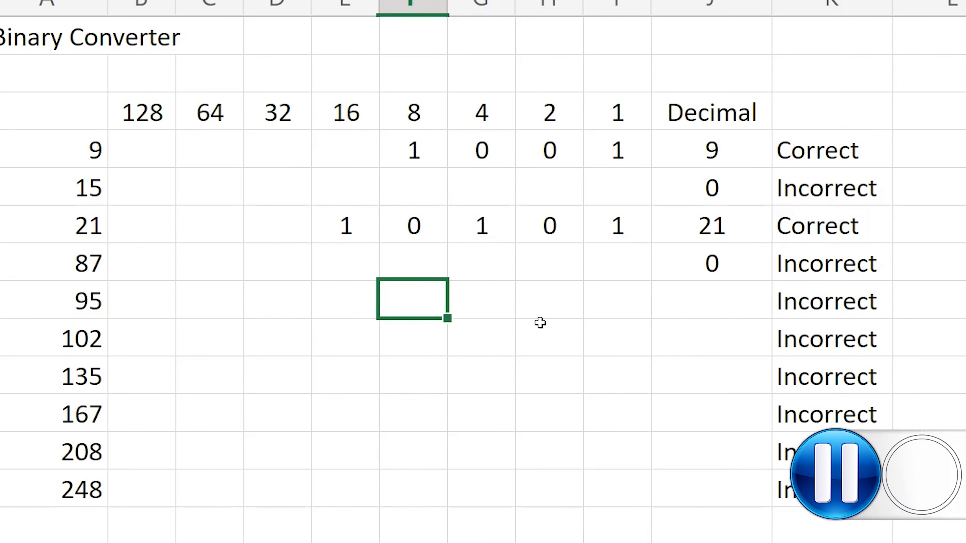
left_click(85, 340)
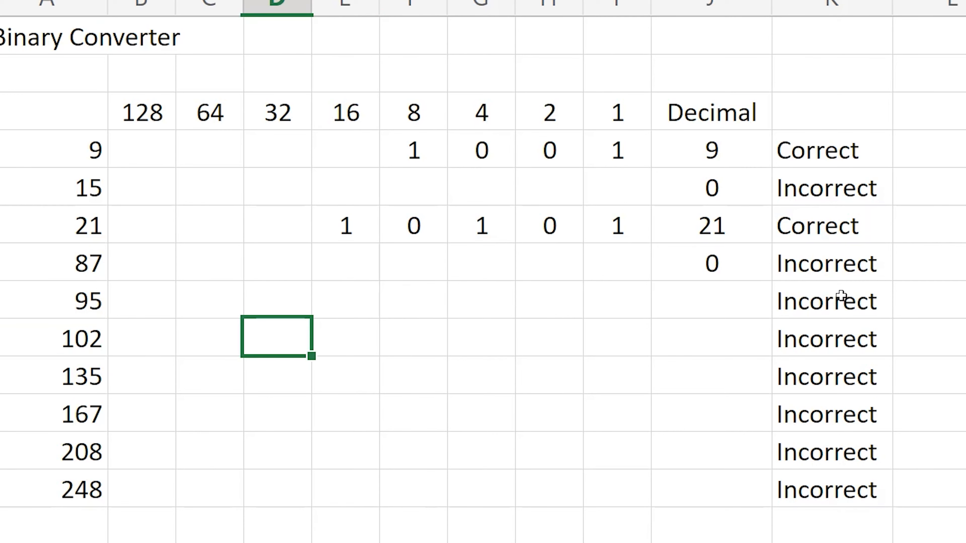
left_click_drag(817, 303, 816, 488)
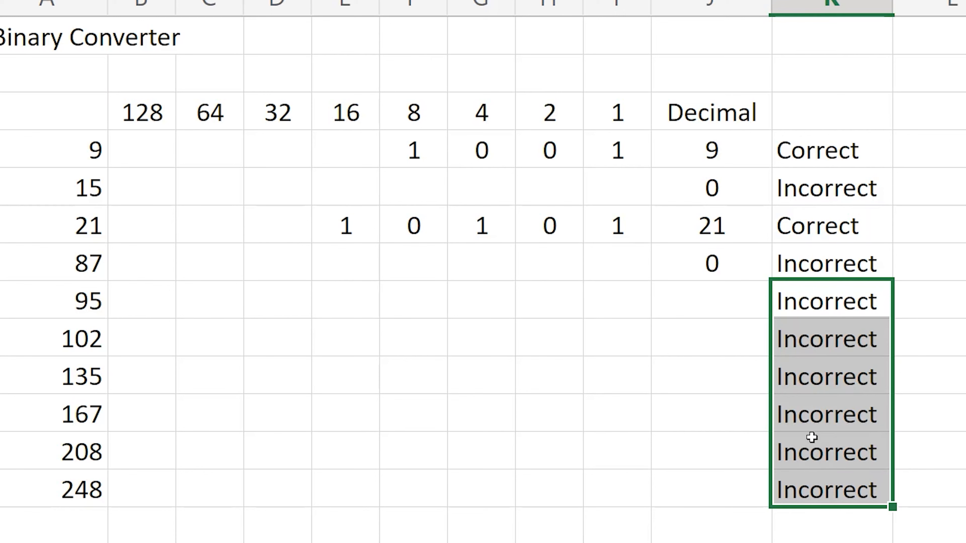
left_click_drag(831, 266, 813, 484)
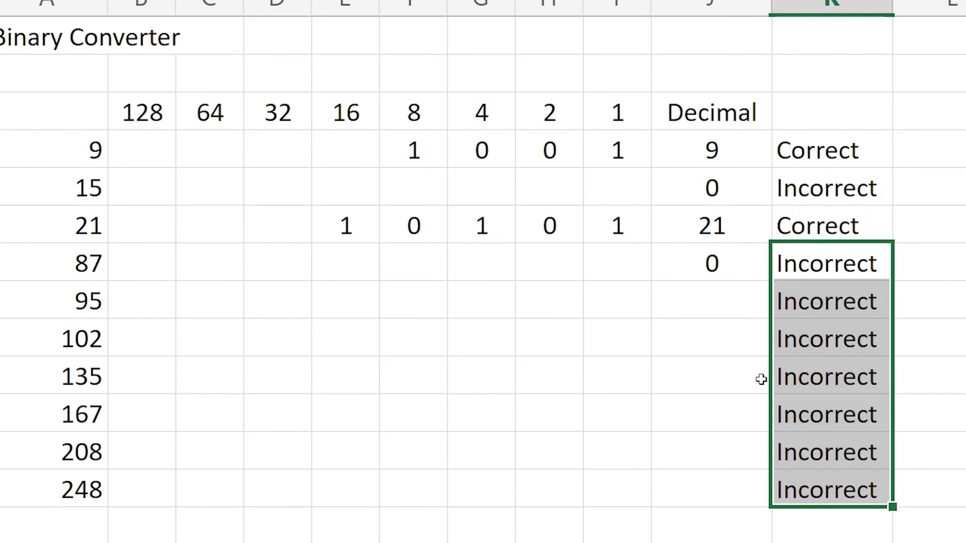
Fill the decimal conversion formula from J7 down to J13.
left_click(724, 255)
left_click_drag(769, 280, 756, 487)
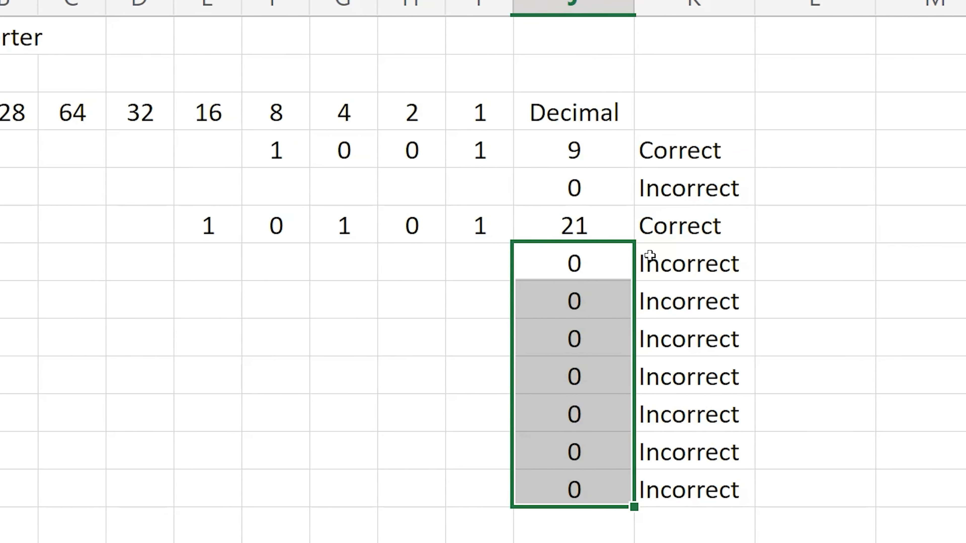
Edit the formula in K4 and cut the whole IF expression, leaving only the equals sign.
left_click(710, 152)
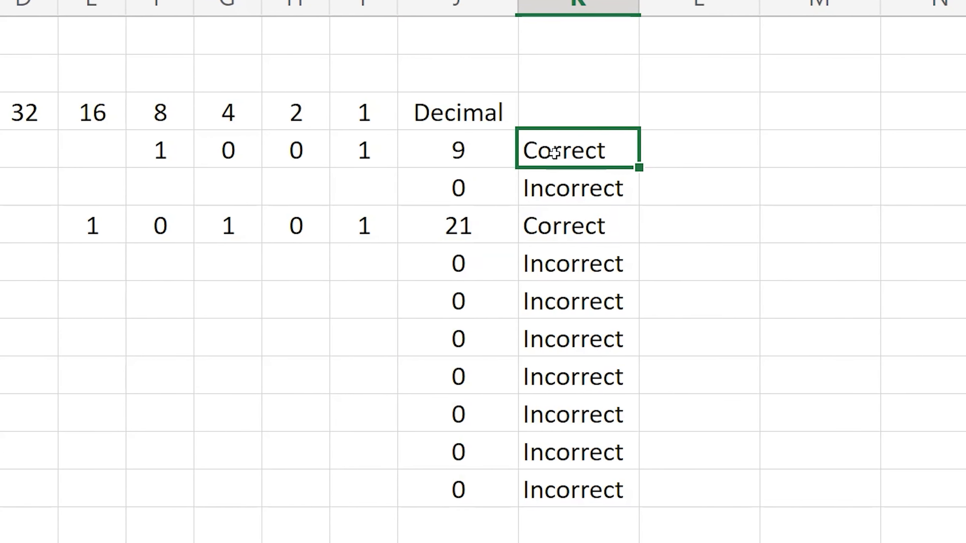
double_click(554, 153)
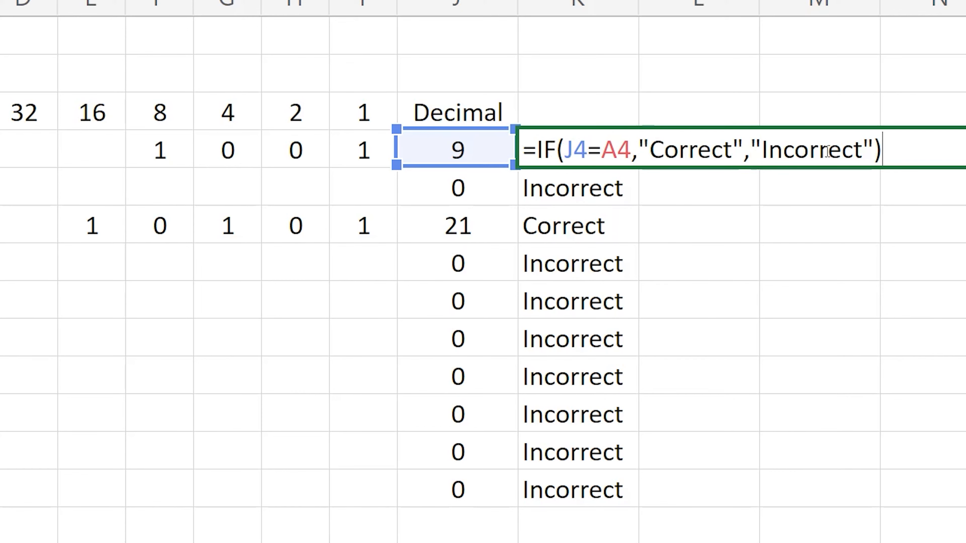
left_click_drag(882, 148, 588, 151)
left_click_drag(563, 150, 539, 150)
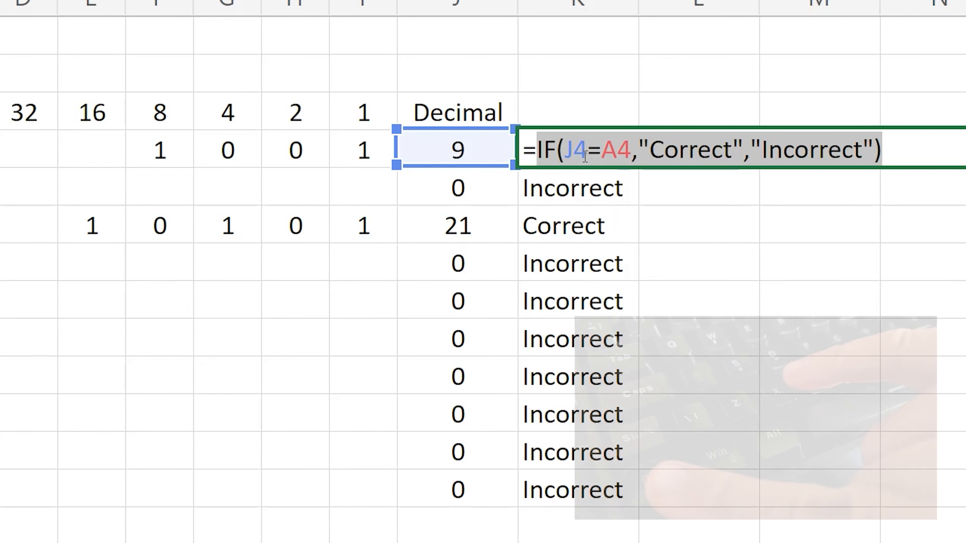
key("ctrl+x")
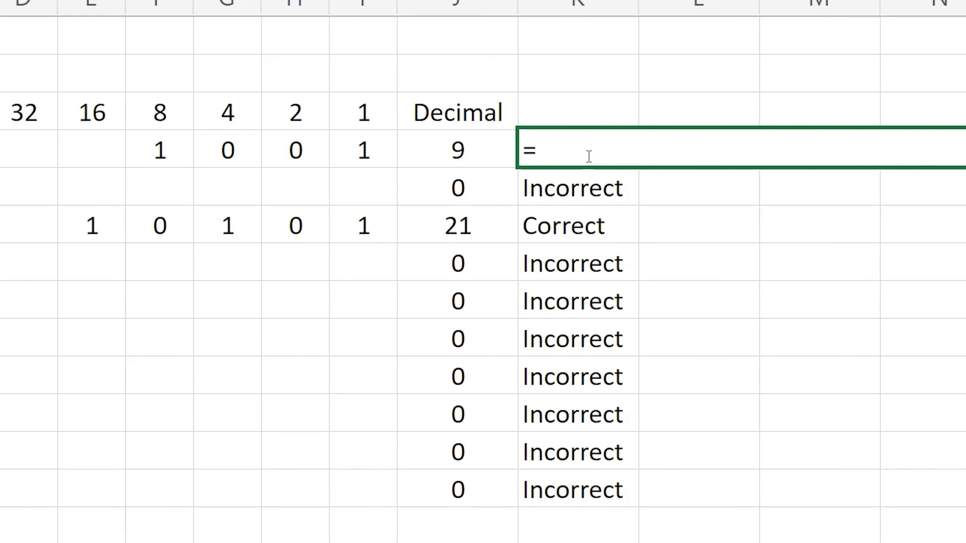
Start an outer IF in K4 with the logical test J4=0.
type("IFG")
key("BackSpace")
type("(")
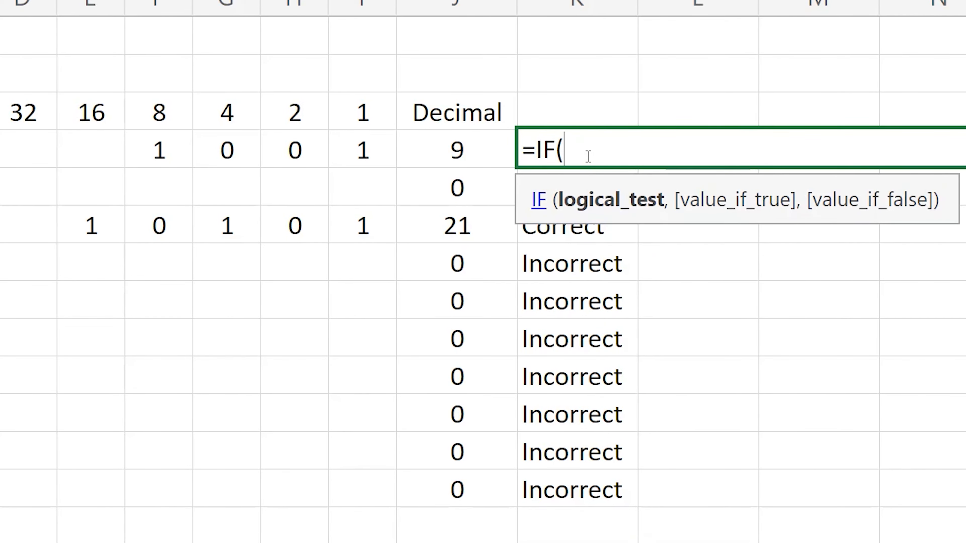
left_click(464, 151)
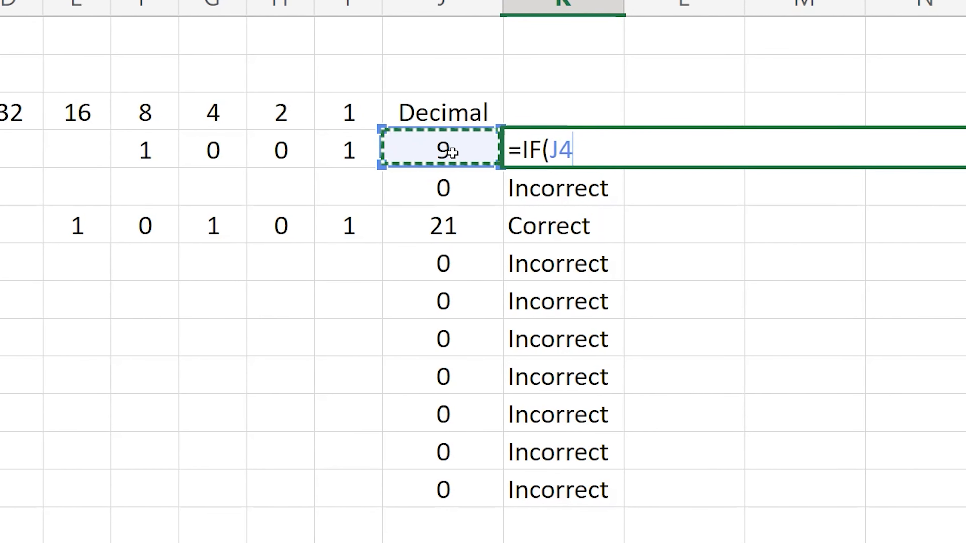
type("=0")
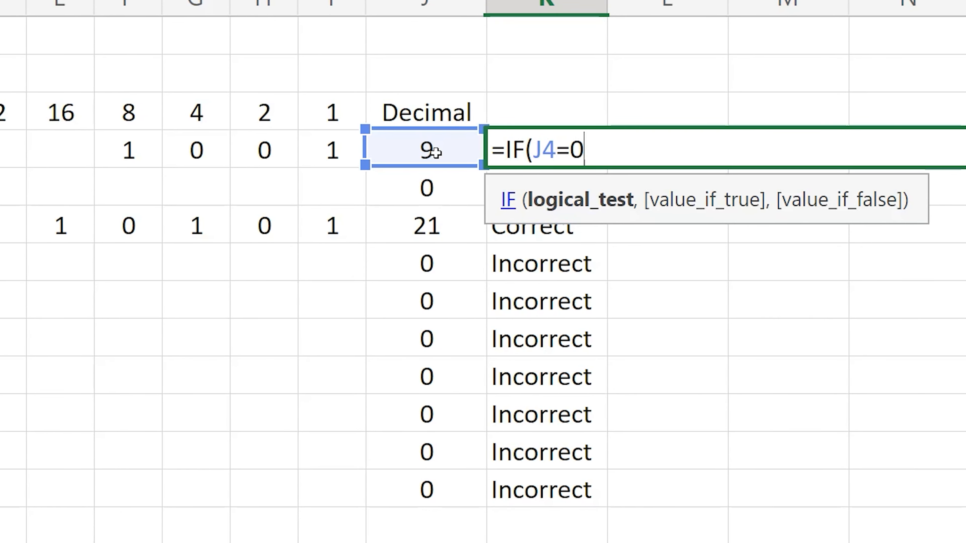
type(",")
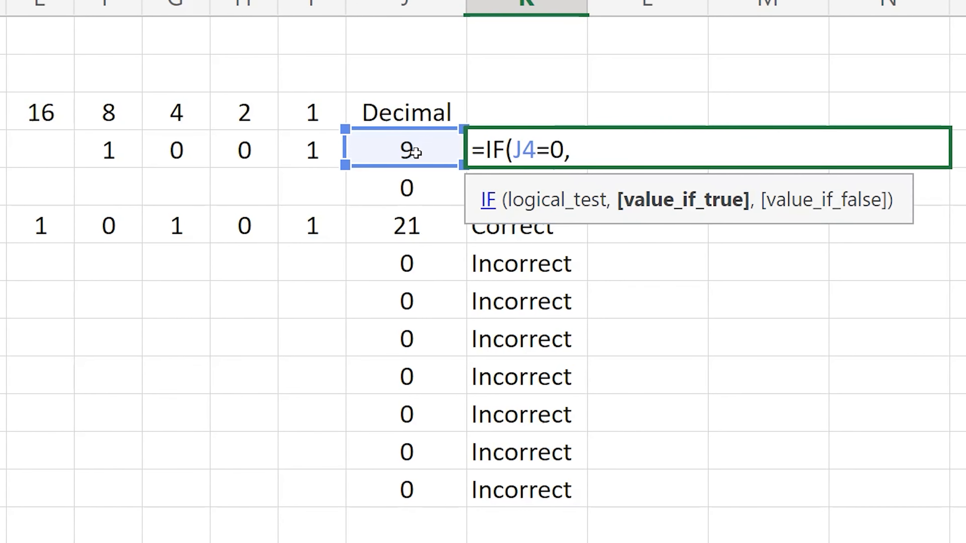
type("\"")
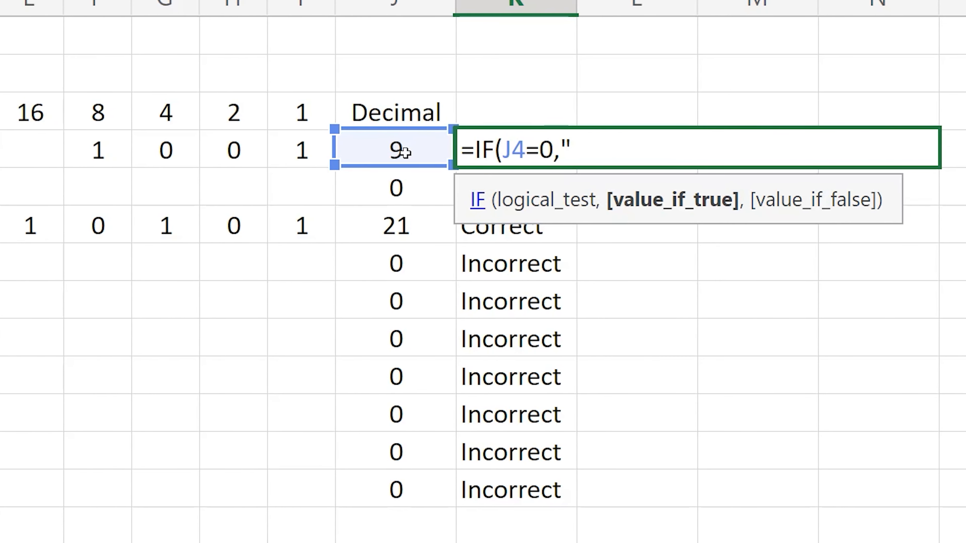
type("\"")
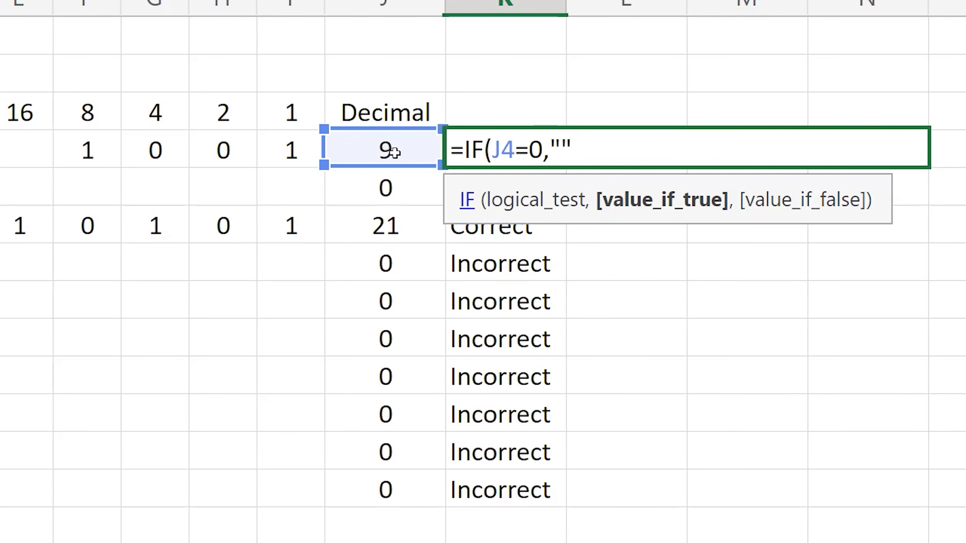
type(",")
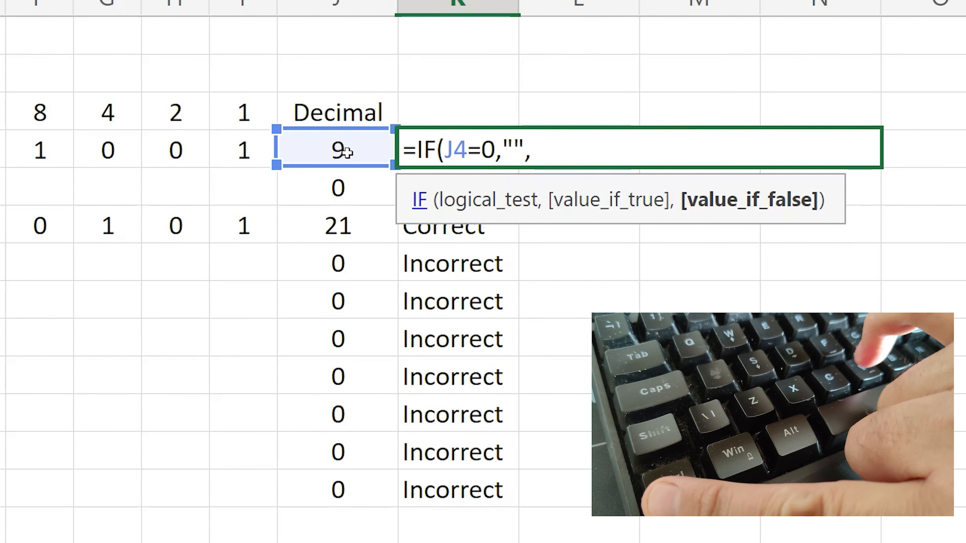
Finish the outer IF in K4 with empty text "" as the true value and the cut IF expression pasted as the false value.
key("ctrl+v")
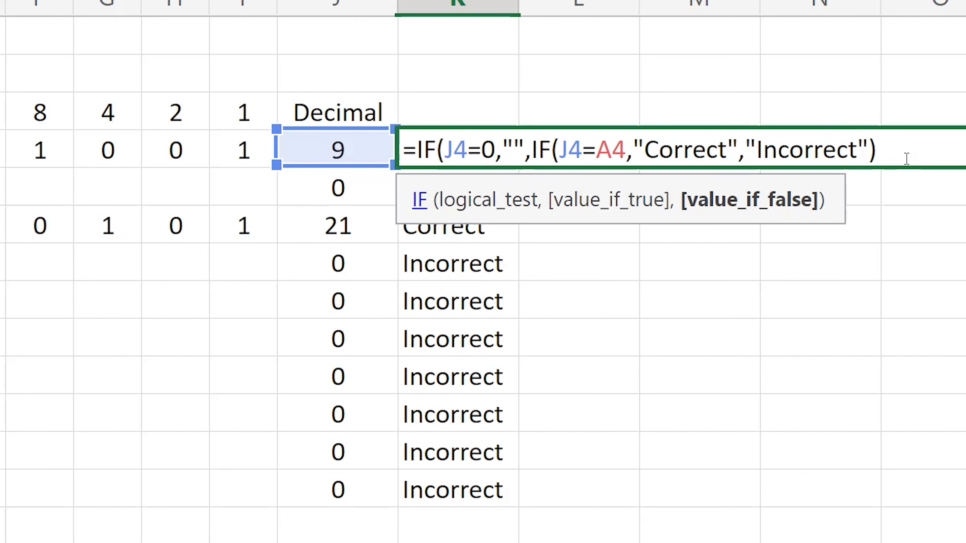
type(")")
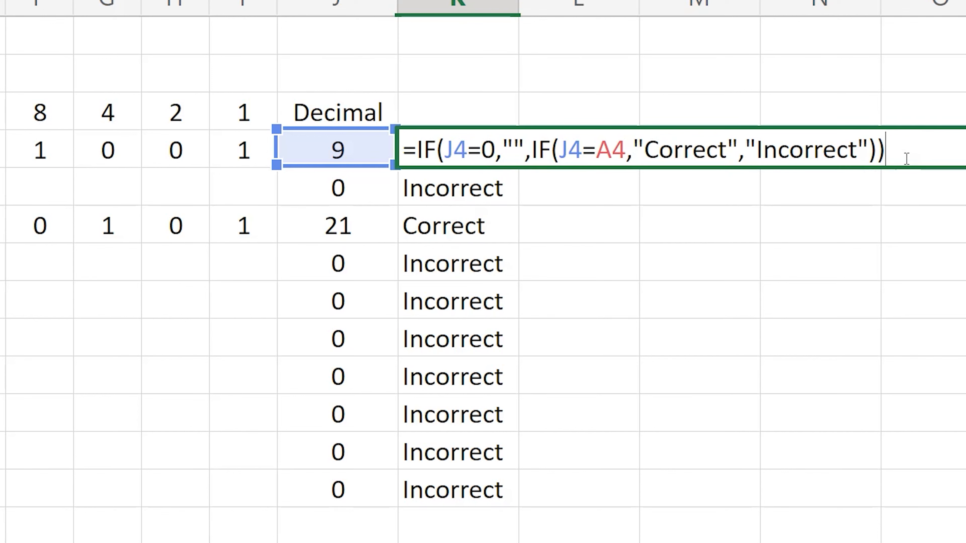
key("Return")
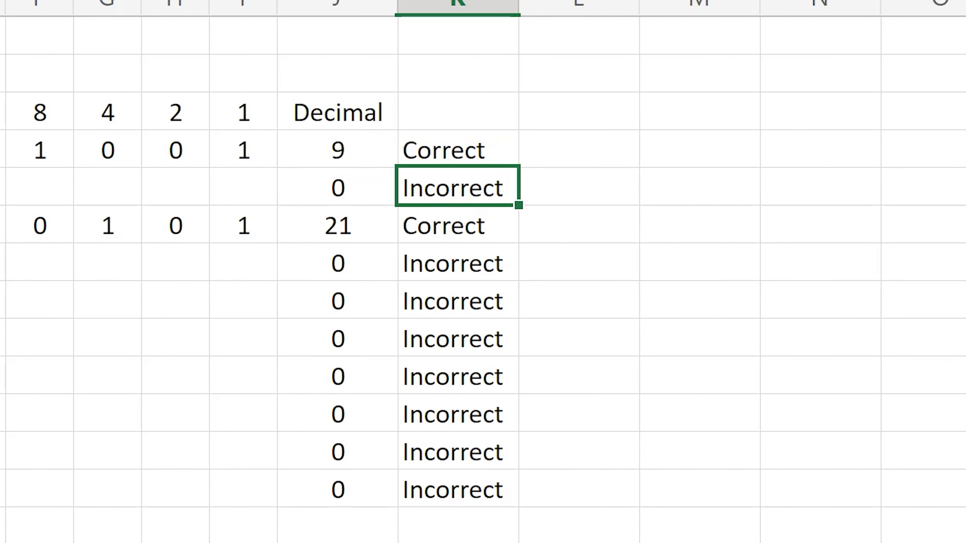
Reopen the K4 formula and highlight its nested IF(J4=A4,"Correct","Incorrect") to examine the false-value part.
key("Up")
key("F2")
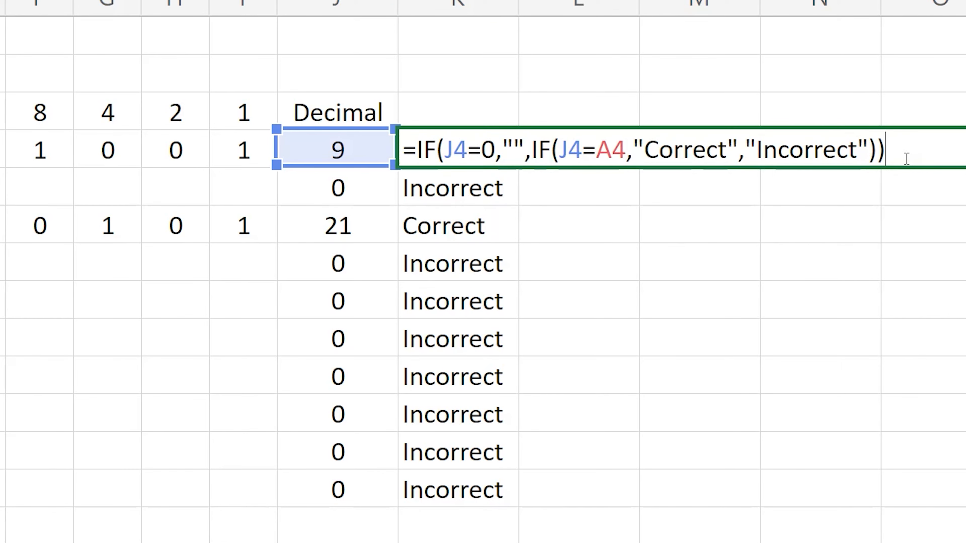
key("Left")
key("ctrl+shift+Left")
key("ctrl+shift+Left")
key("ctrl+shift+Left")
key("ctrl+shift+Left")
key("ctrl+shift+Left")
key("ctrl+shift+Left")
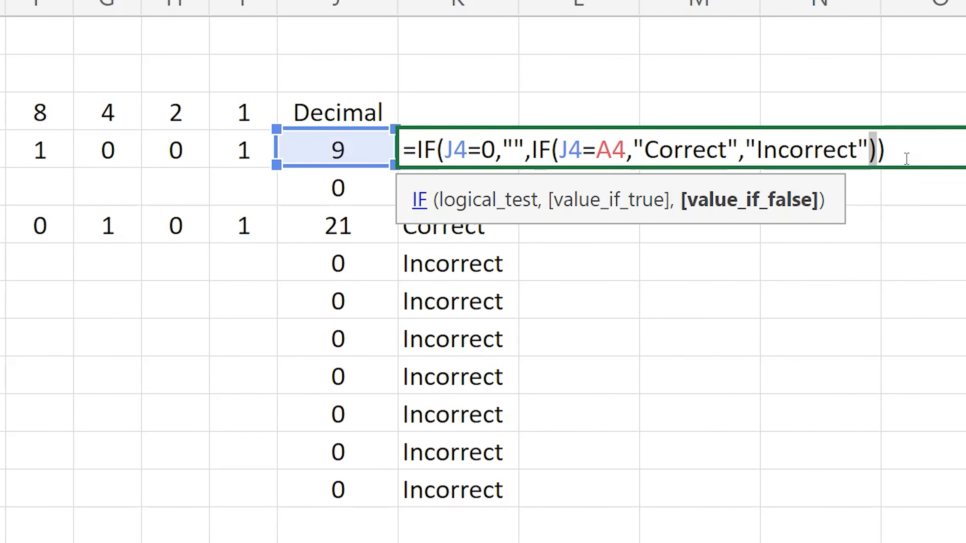
key("ctrl+shift+Left")
key("ctrl+shift+Left")
key("ctrl+shift+Left")
key("ctrl+shift+Left")
key("ctrl+shift+Left")
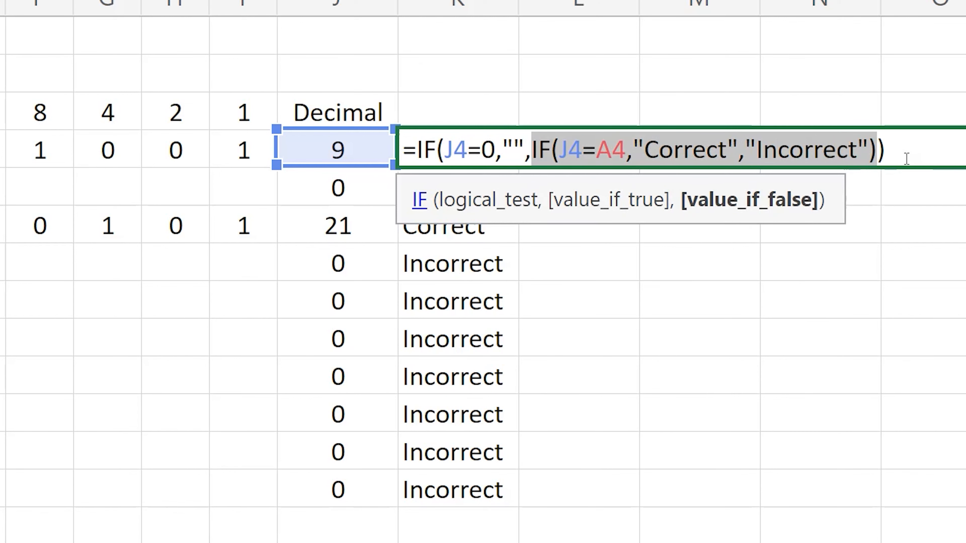
Confirm the nested IF formula in K4 and fill it down through K13.
key("Return")
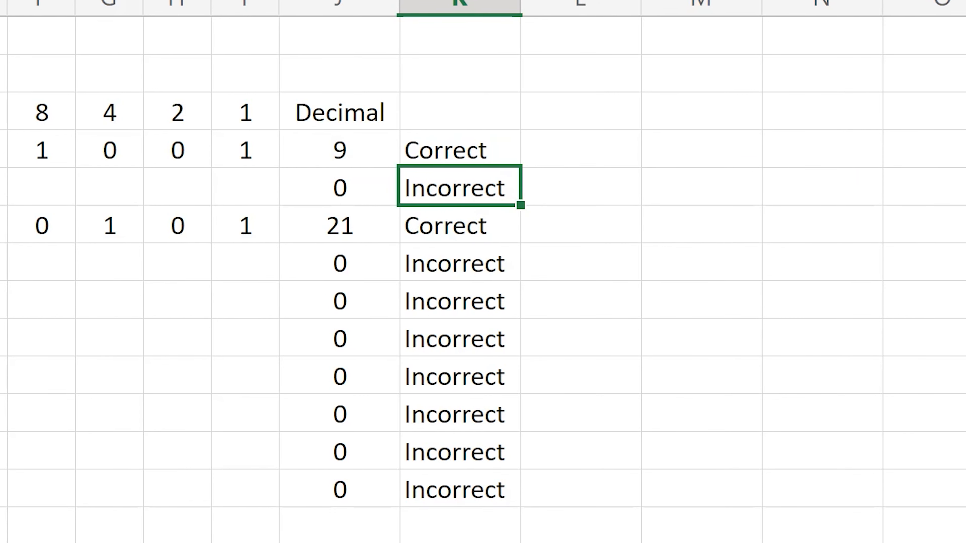
left_click(524, 149)
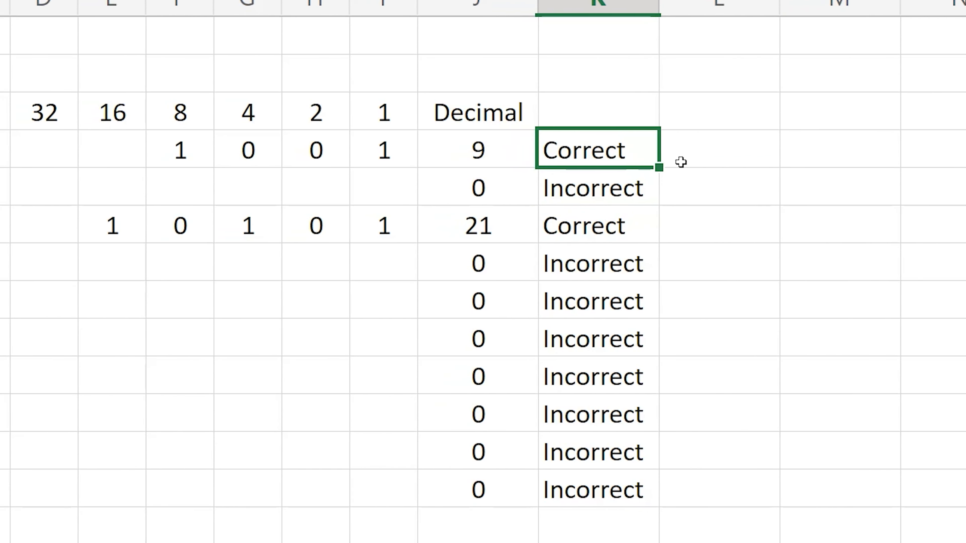
left_click_drag(609, 167, 615, 407)
left_click_drag(815, 407, 813, 480)
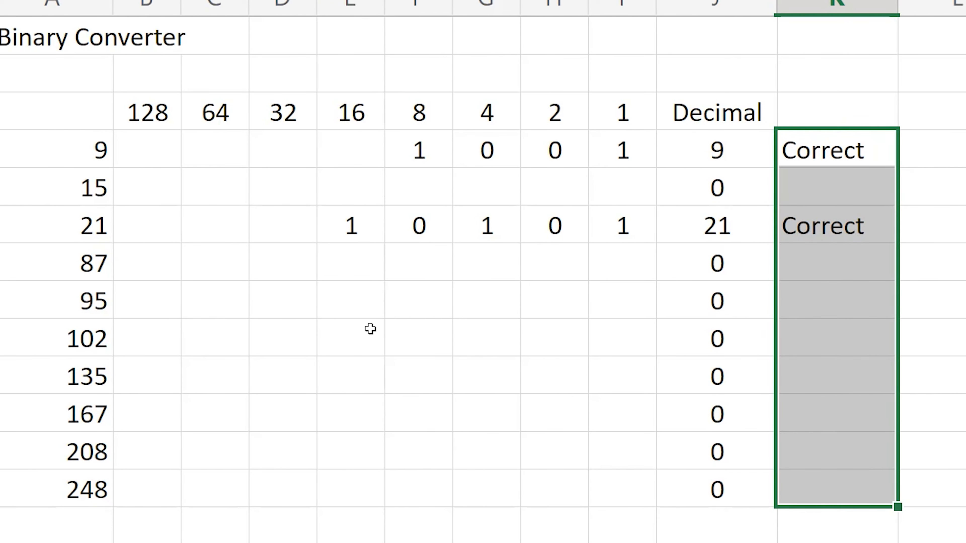
Answer the 135 row by entering 1 in its 128, 4, 2 and 1 columns.
left_click(135, 374)
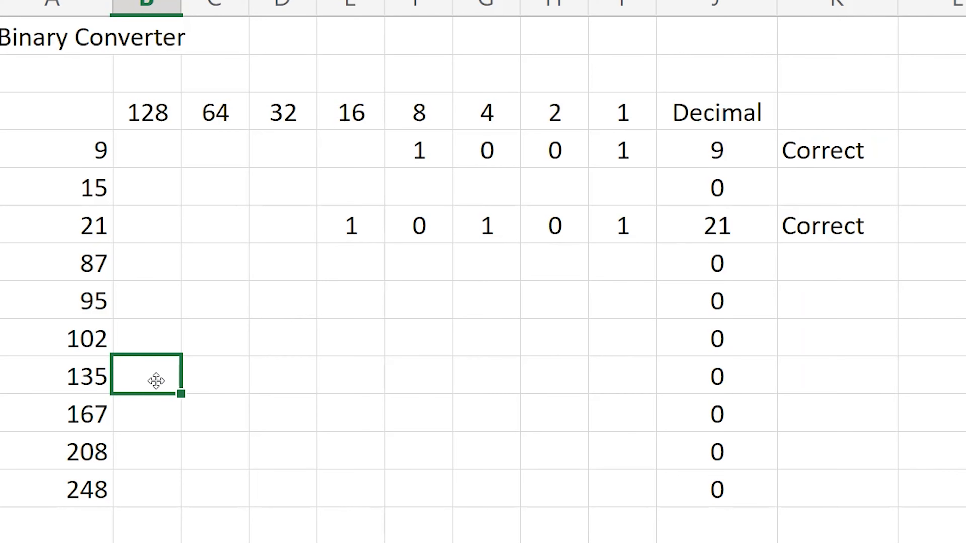
type("1")
left_click(216, 376)
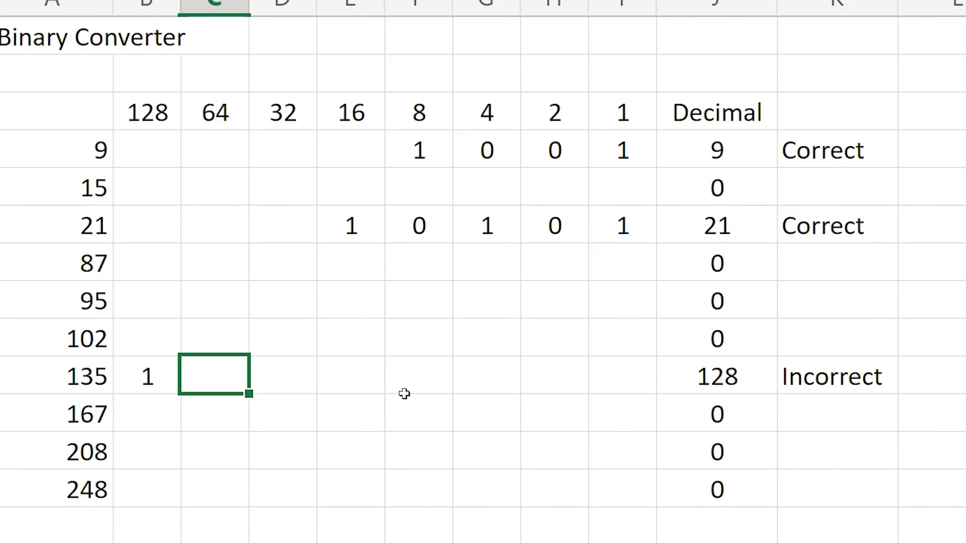
left_click(506, 379)
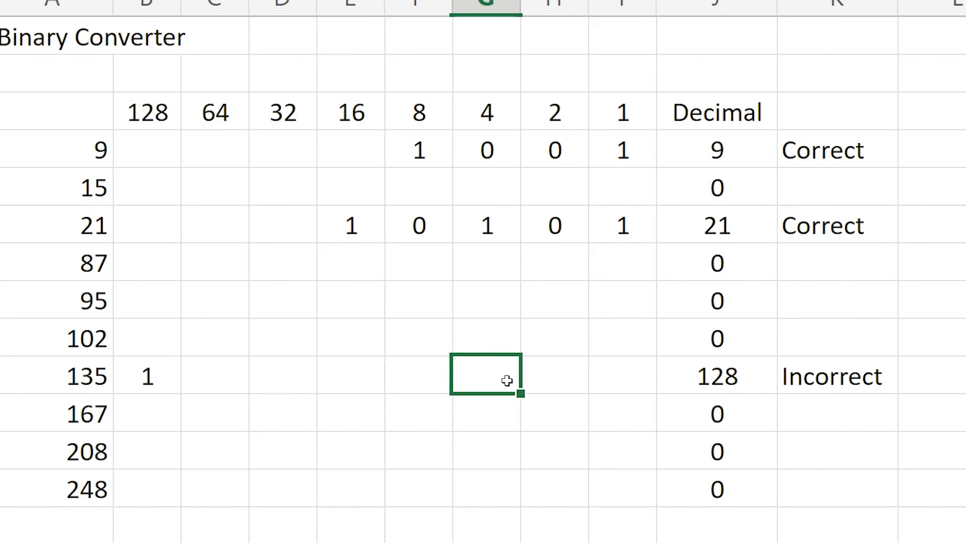
type("1")
left_click(561, 382)
type("1")
left_click(614, 387)
type("1")
left_click(641, 408)
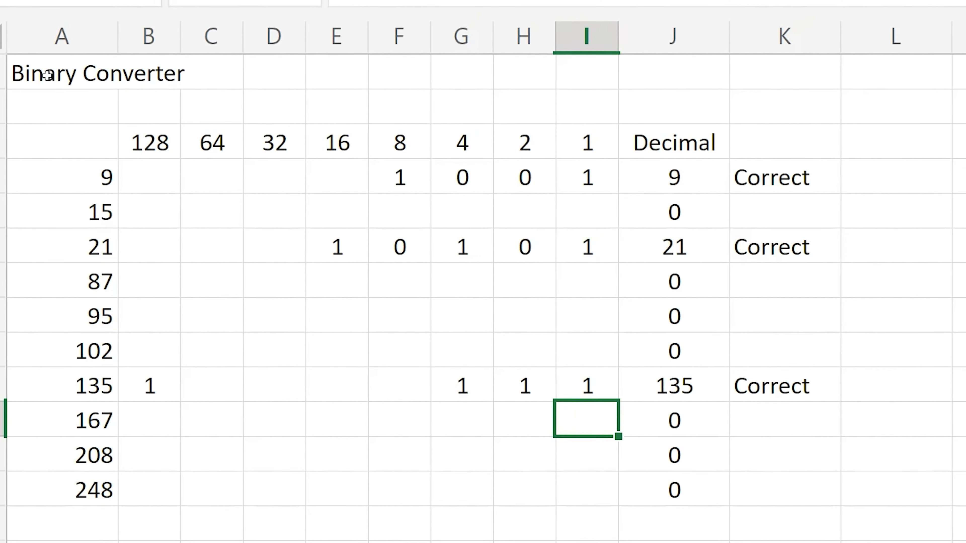
Change the title in A1 to "Binary Quiz".
left_click(48, 75)
left_click_drag(502, 10, 412, 10)
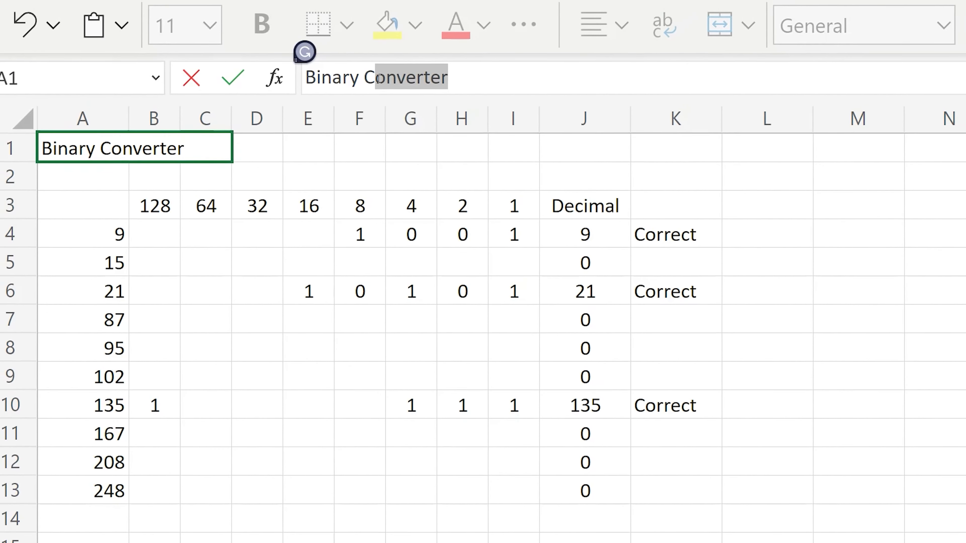
left_click_drag(378, 79, 364, 78)
type("Quiz")
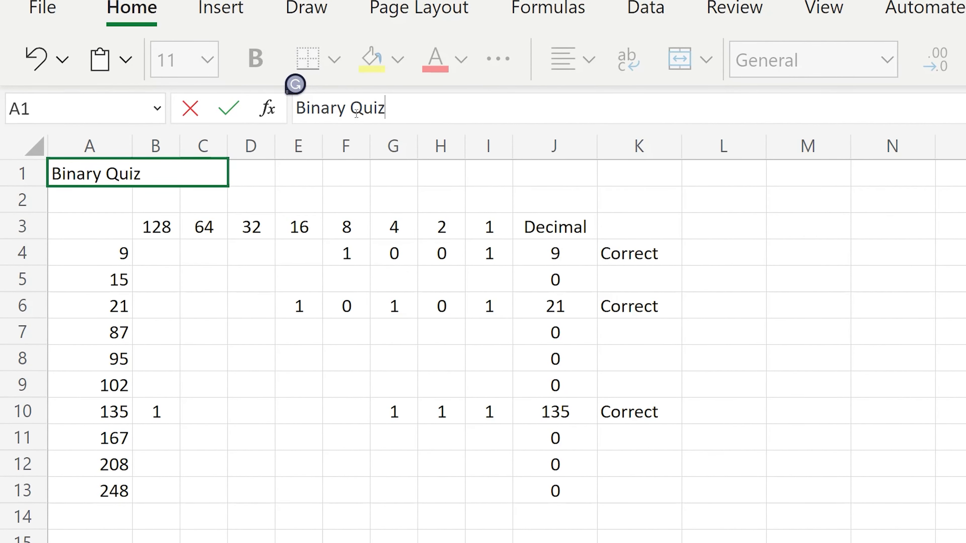
key("Return")
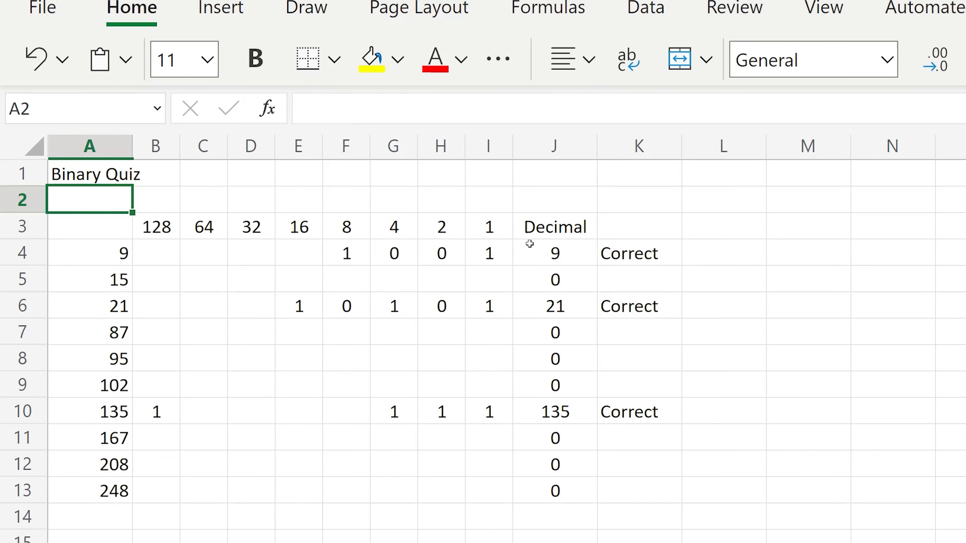
Apply all borders and a thick outside border to the quiz table A3:K13.
left_click_drag(74, 238, 679, 496)
left_click(334, 58)
left_click(323, 168)
left_click(334, 59)
left_click(423, 179)
Add thick outside borders around the number column A3:A13, the block J3:K13 and the result column K3:K13.
left_click_drag(109, 225, 90, 490)
left_click_drag(570, 224, 638, 491)
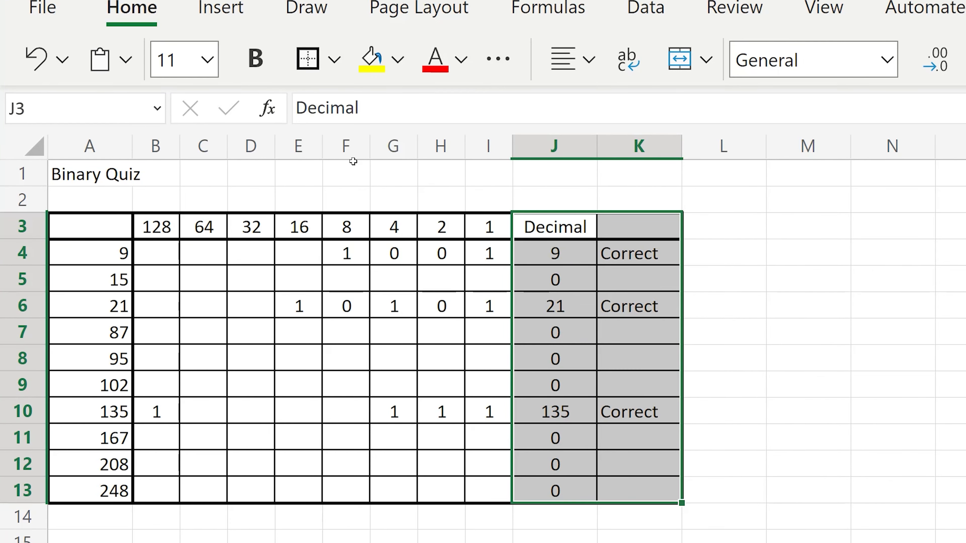
left_click(307, 59)
left_click(527, 314)
left_click_drag(639, 226, 639, 491)
left_click(307, 59)
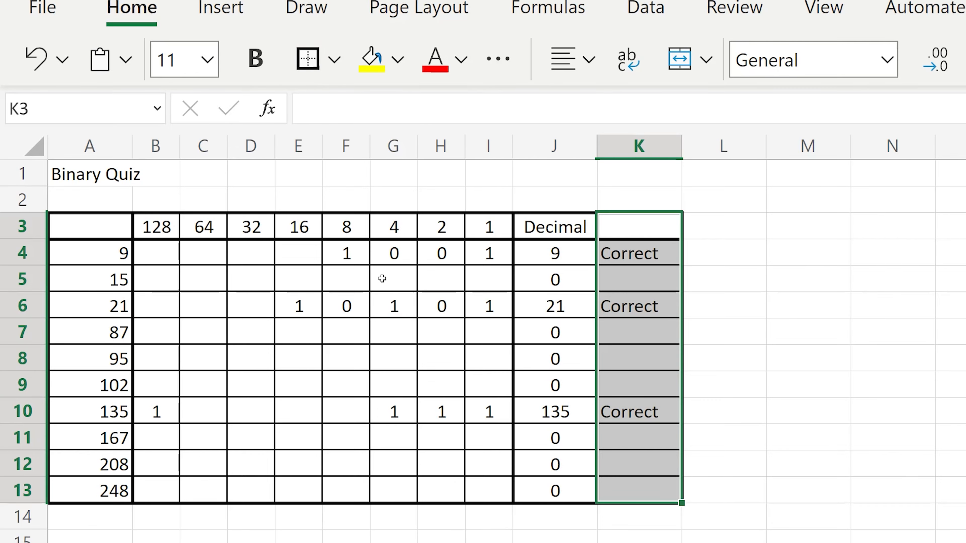
Fill the question numbers in A4:A13 with the lightest blue theme colour.
left_click(155, 254)
left_click_drag(116, 253, 89, 490)
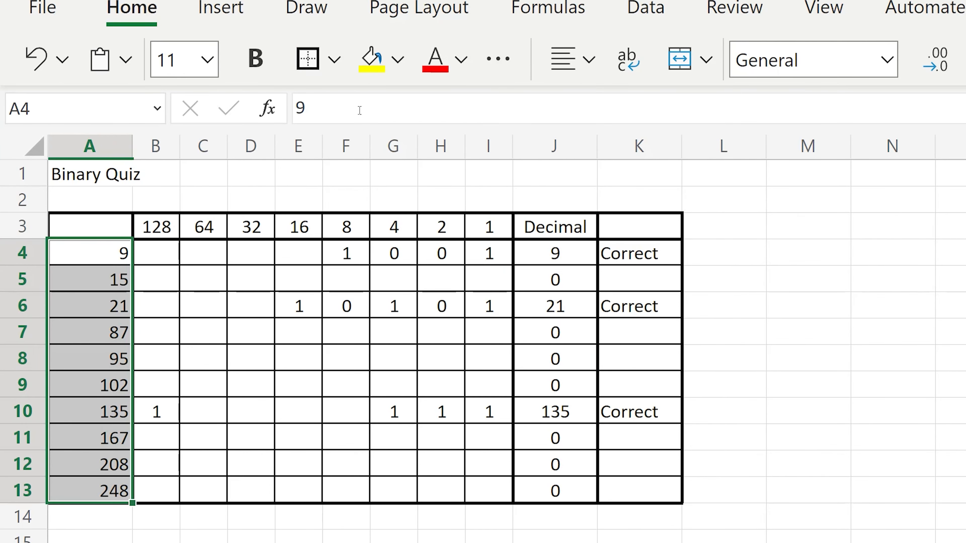
left_click(398, 59)
left_click(524, 205)
Fill the header row A3:K3 with black and open the font colour choices for it.
left_click_drag(104, 227, 639, 227)
left_click(398, 59)
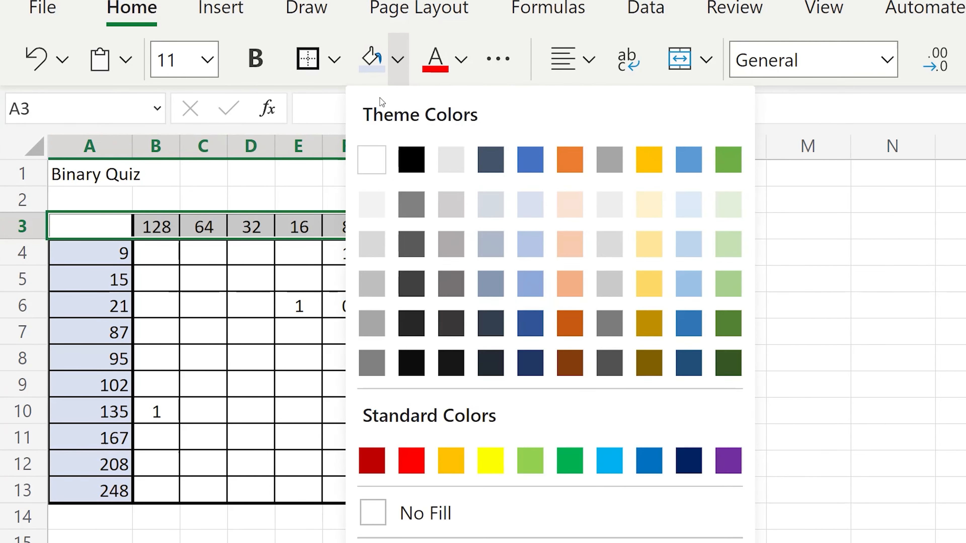
left_click(410, 158)
left_click(461, 59)
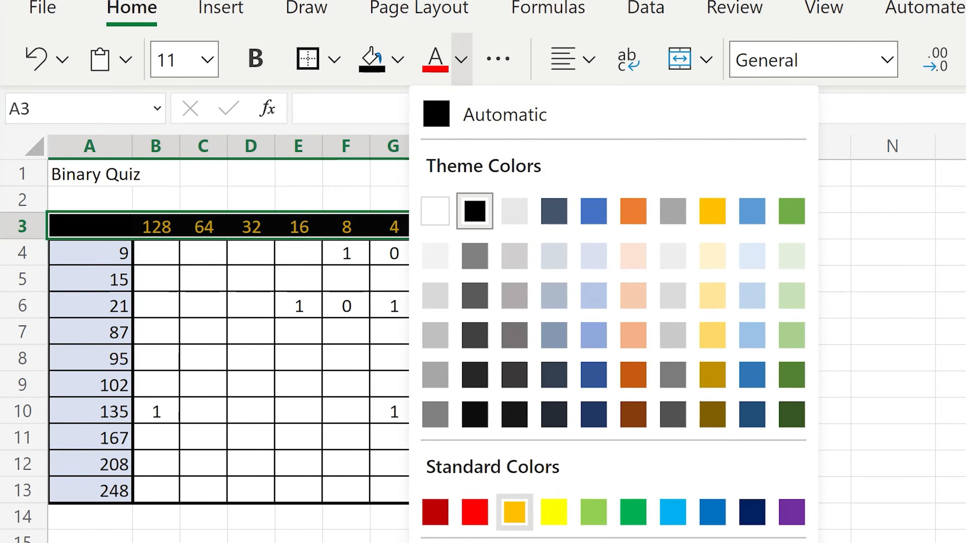